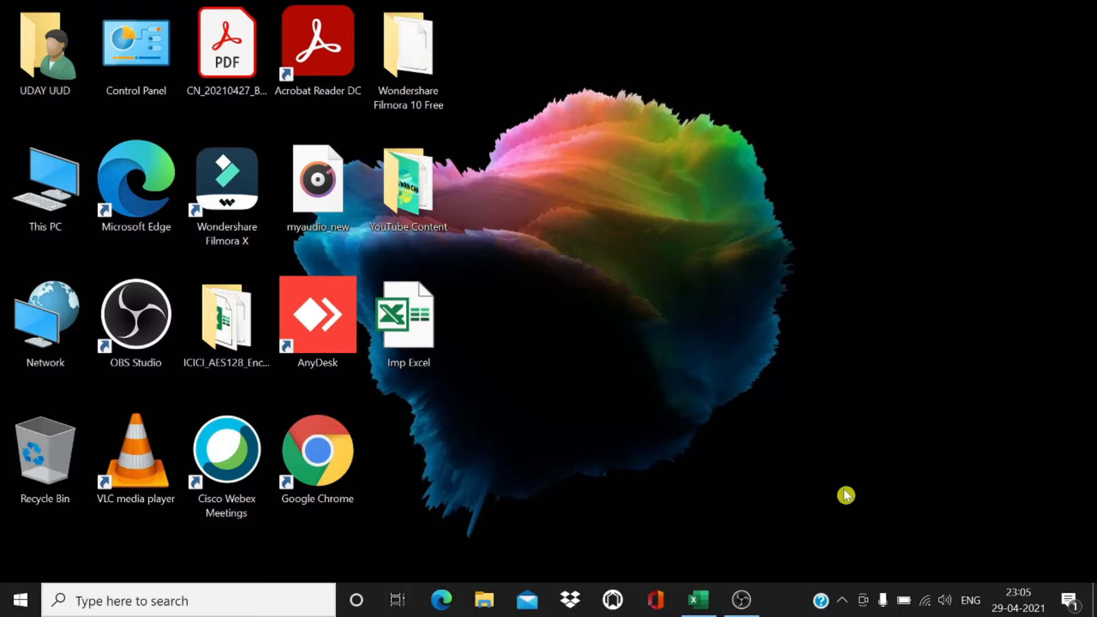
Switch to the Imp Excel workbook in Excel and review the function labels in column H and the product table in C2:E10.
{"action": "left_click", "coordinate": [697, 604]}
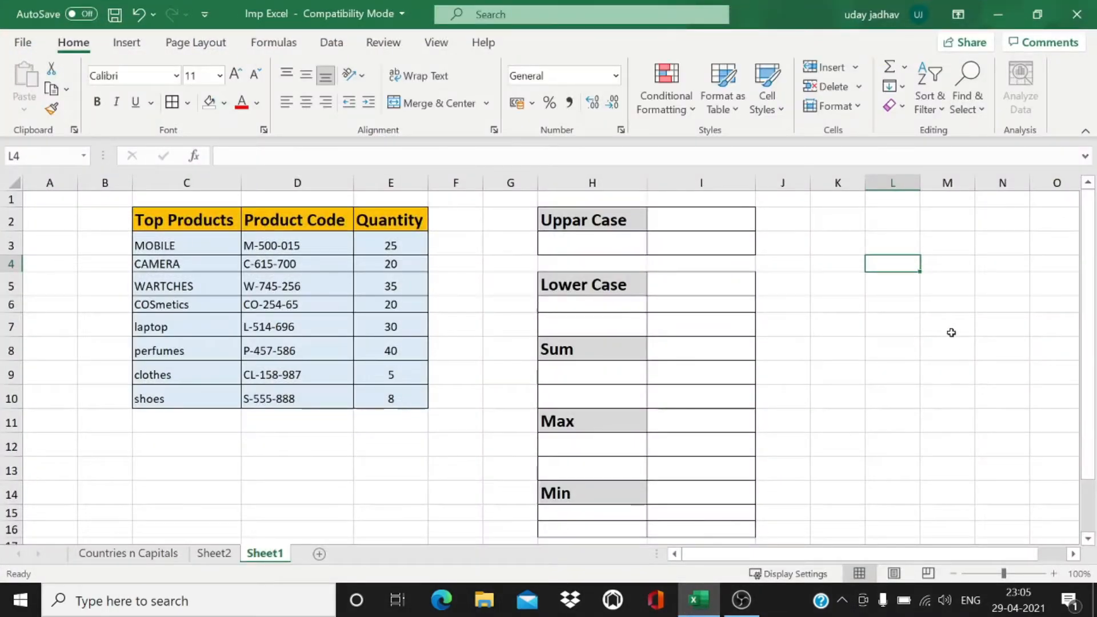
{"action": "left_click", "coordinate": [603, 220]}
{"action": "left_click", "coordinate": [588, 293]}
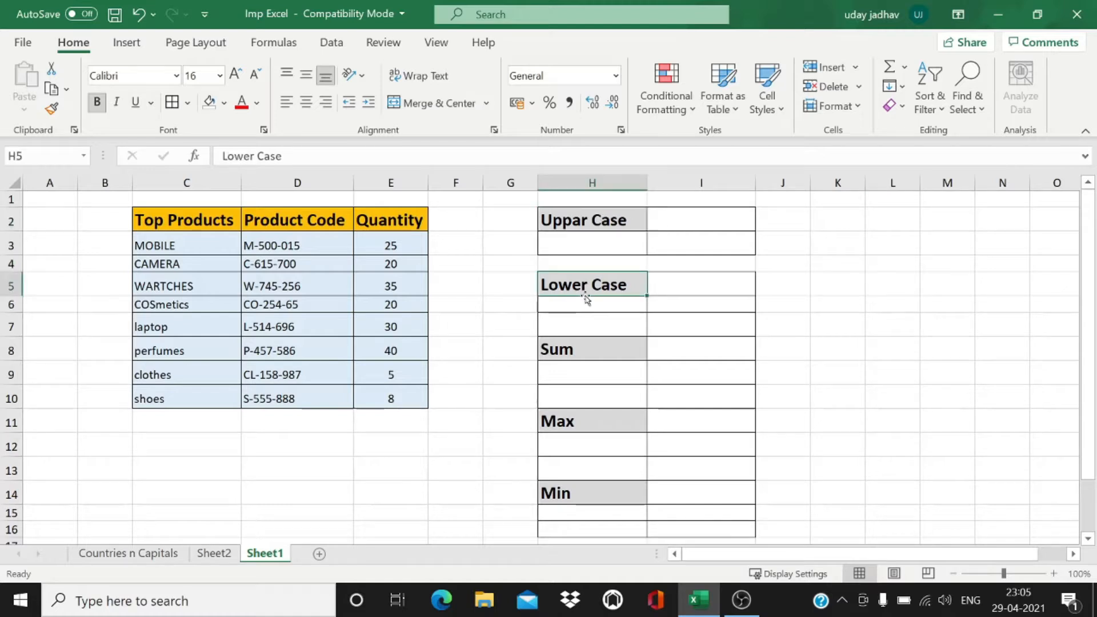
{"action": "left_click", "coordinate": [591, 359]}
{"action": "left_click", "coordinate": [586, 427]}
{"action": "left_click", "coordinate": [577, 494]}
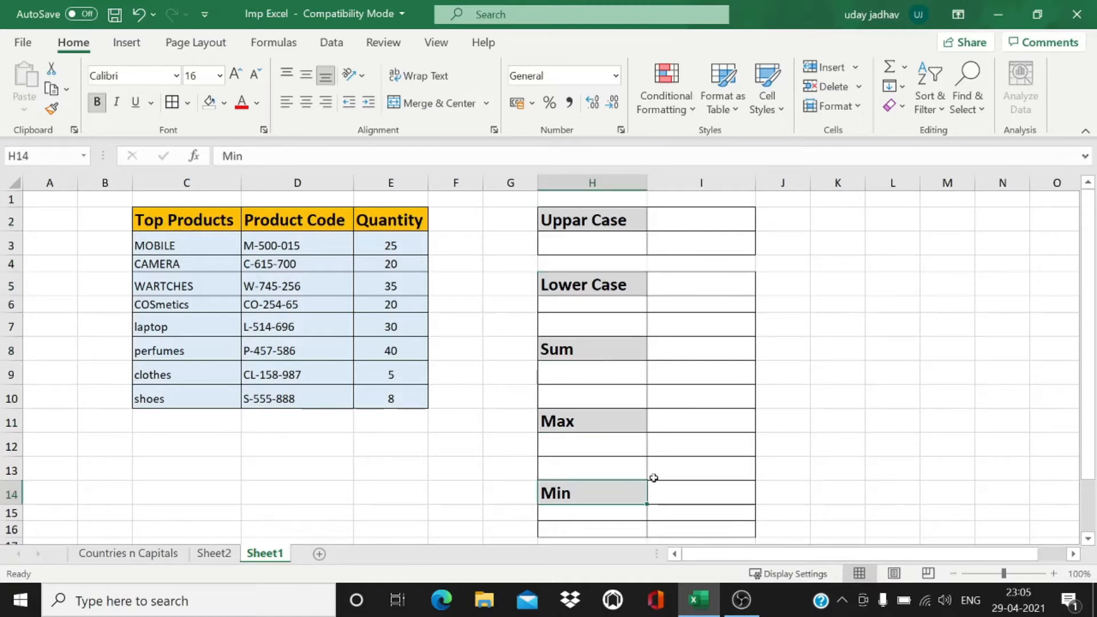
{"action": "left_click", "coordinate": [945, 245]}
{"action": "left_click_drag", "start_coordinate": [202, 222], "coordinate": [409, 398]}
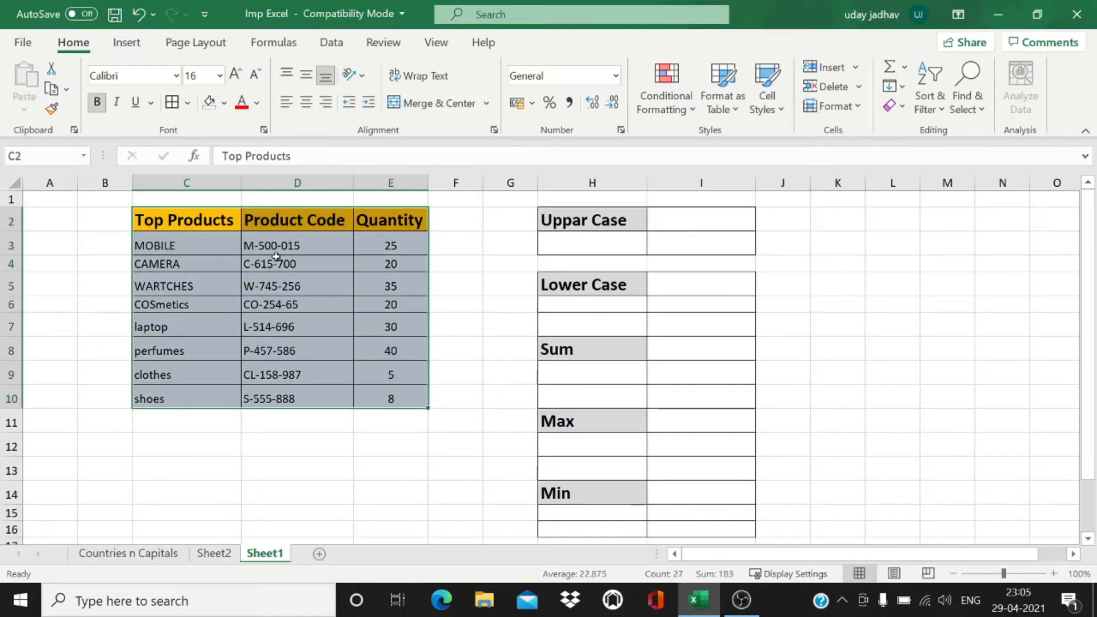
{"action": "left_click", "coordinate": [465, 257]}
{"action": "left_click_drag", "start_coordinate": [183, 217], "coordinate": [407, 397]}
{"action": "left_click", "coordinate": [503, 293]}
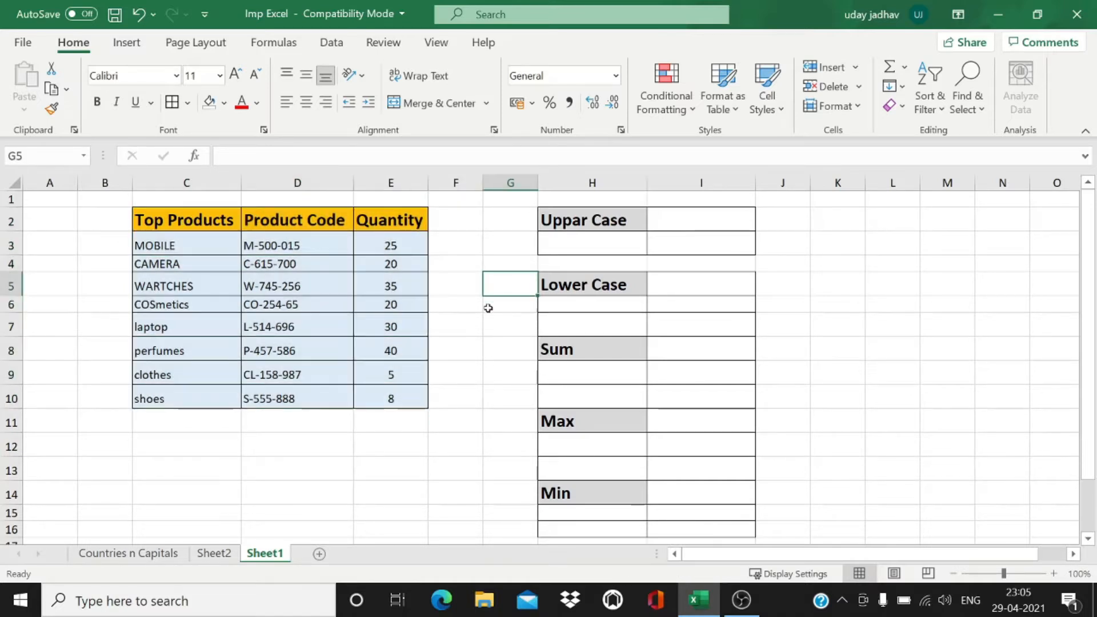
{"action": "left_click", "coordinate": [605, 219]}
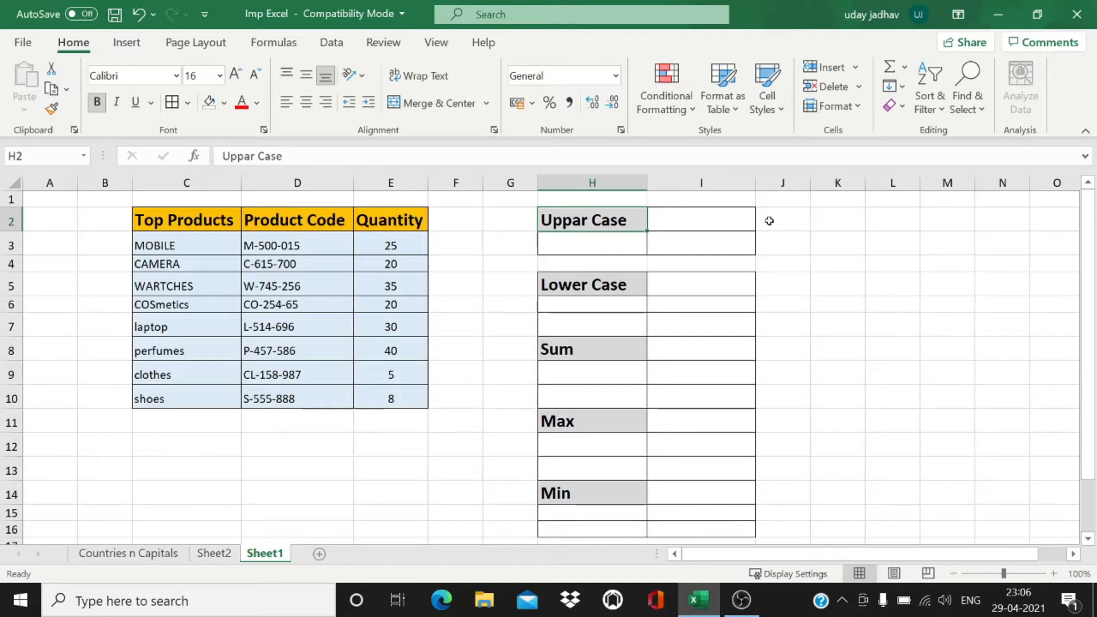
{"action": "left_click", "coordinate": [723, 224]}
{"action": "left_click", "coordinate": [593, 221]}
{"action": "left_click", "coordinate": [702, 223]}
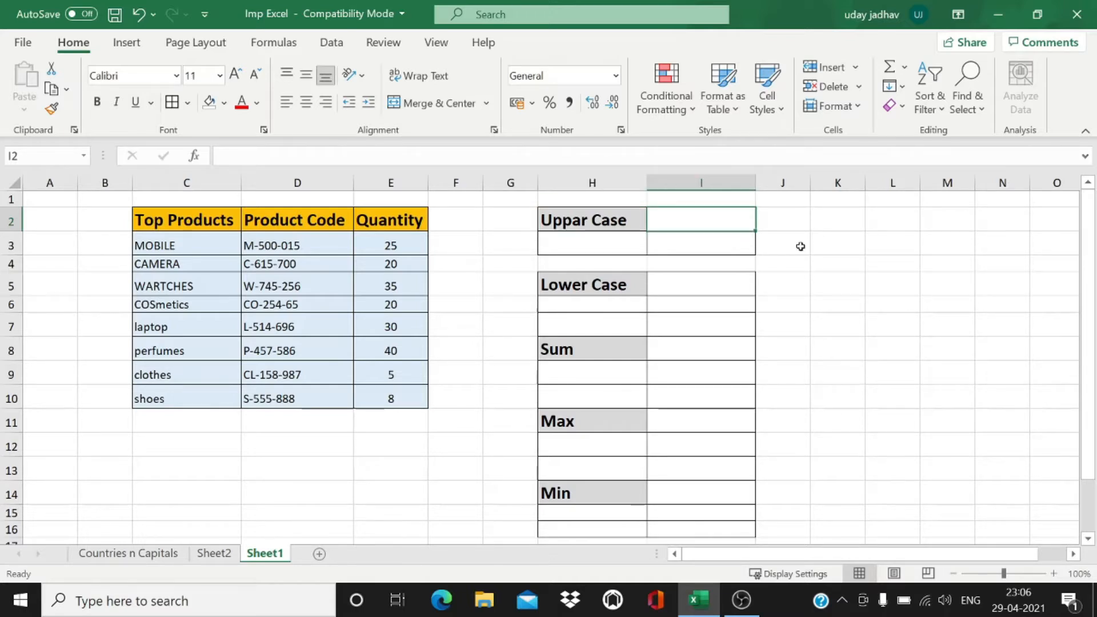
{"action": "type", "text": "="}
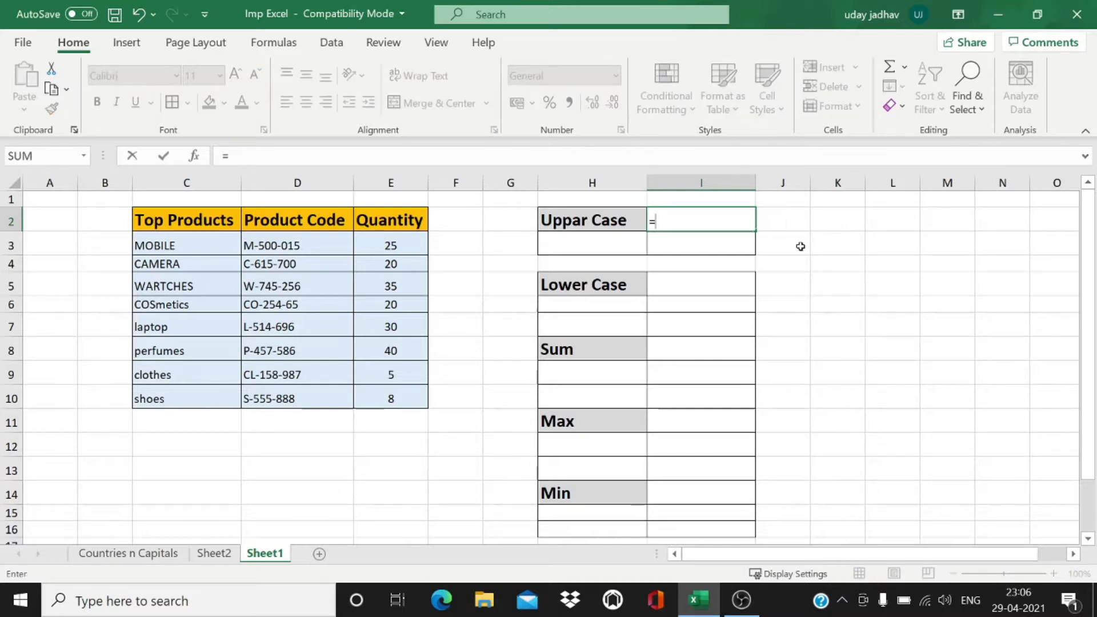
{"action": "type", "text": "up"}
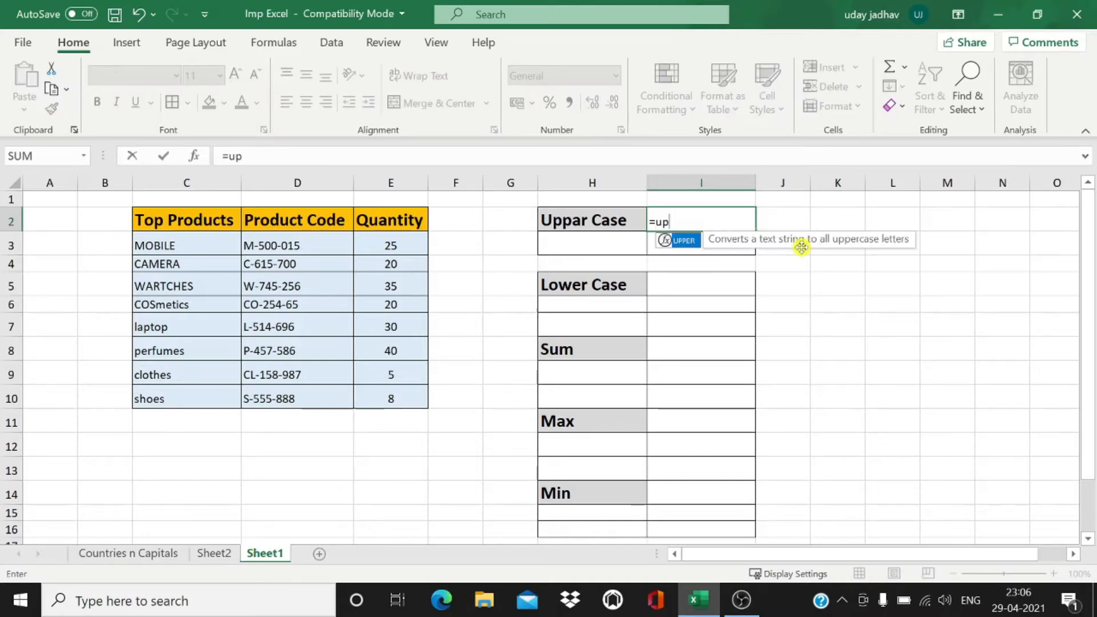
{"action": "type", "text": "p"}
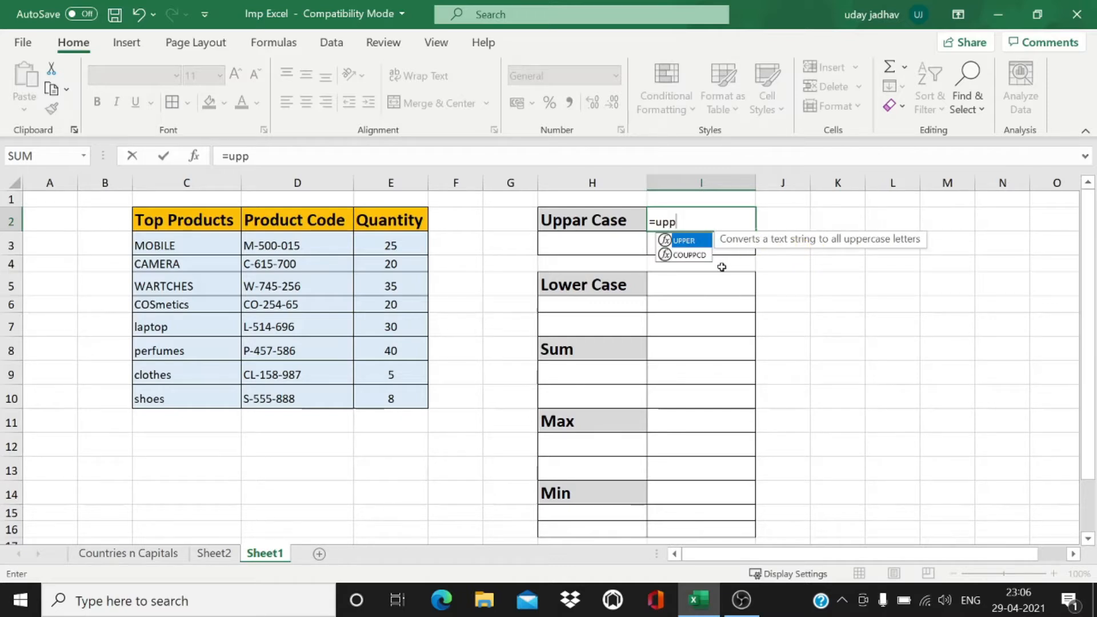
{"action": "key", "text": "Escape"}
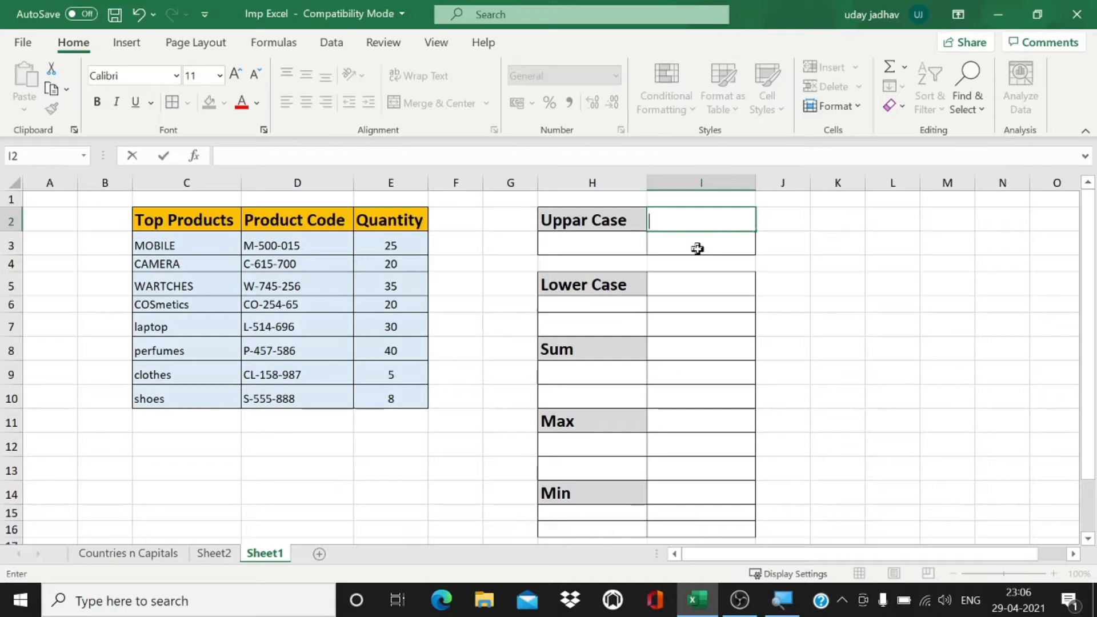
Enter the formula =UPPER(C7) in cell I2, beside the Uppar Case label, to convert the laptop entry to capitals.
{"action": "type", "text": "="}
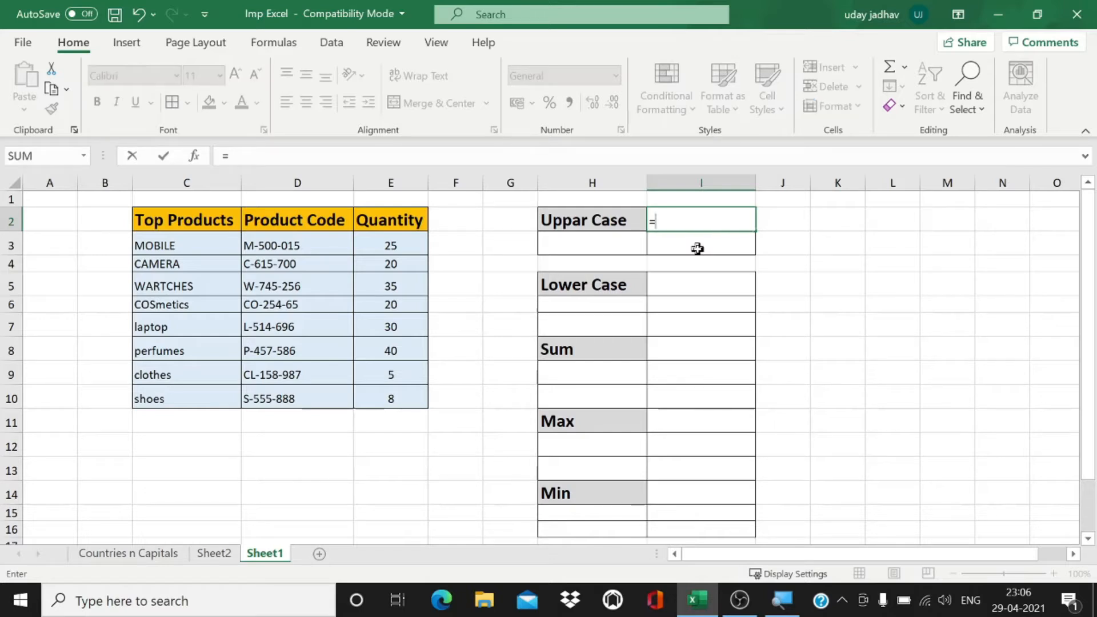
{"action": "type", "text": "upp"}
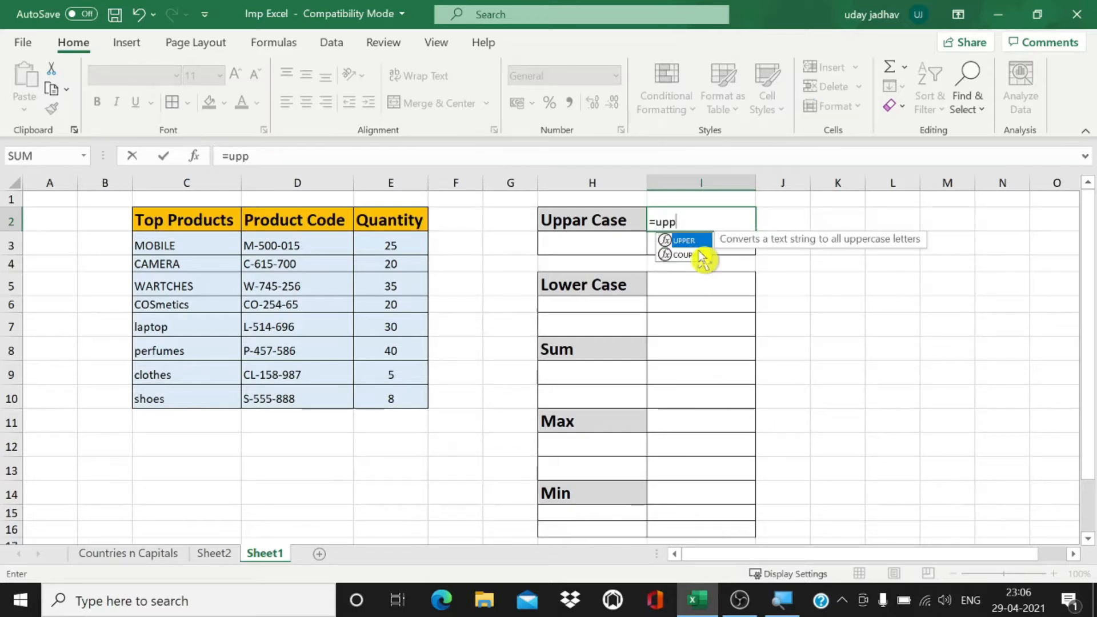
{"action": "key", "text": "Tab"}
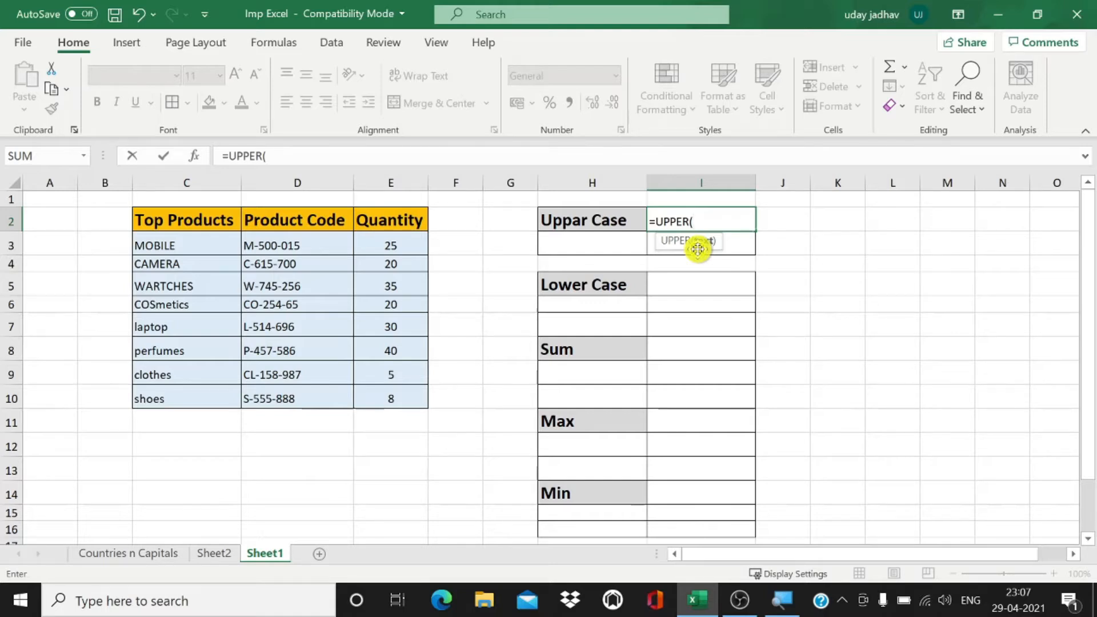
{"action": "left_click", "coordinate": [178, 331]}
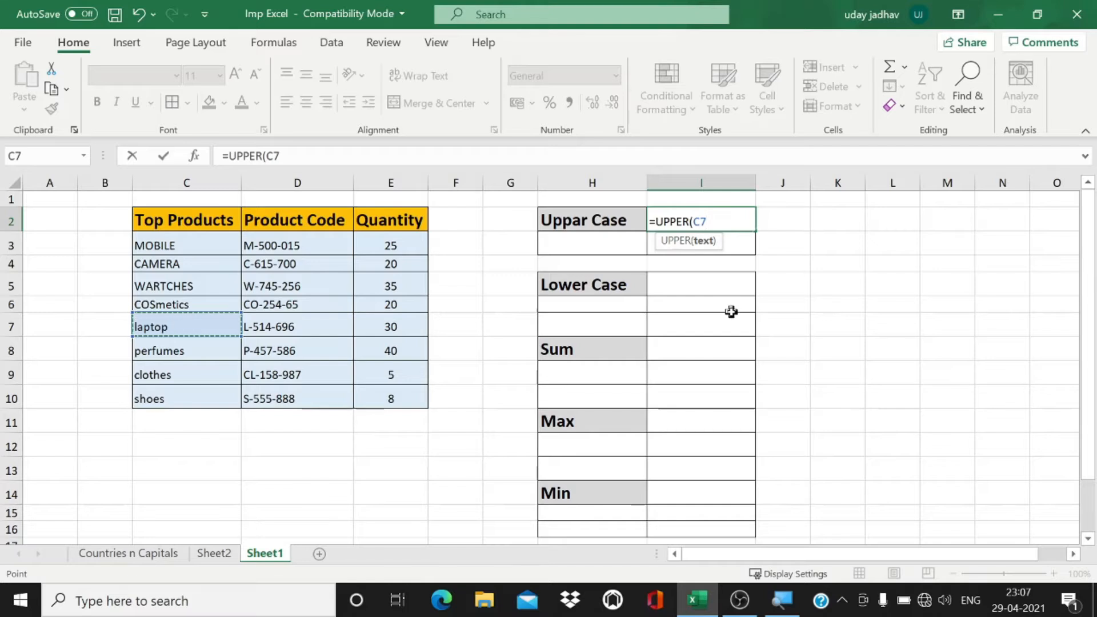
{"action": "type", "text": ")"}
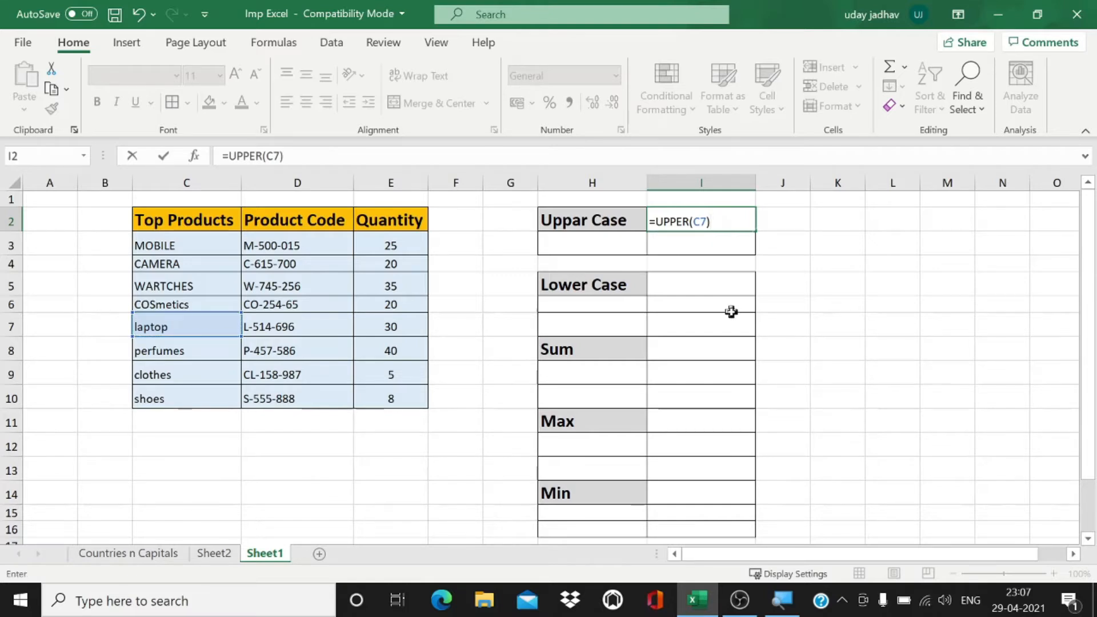
{"action": "key", "text": "Return"}
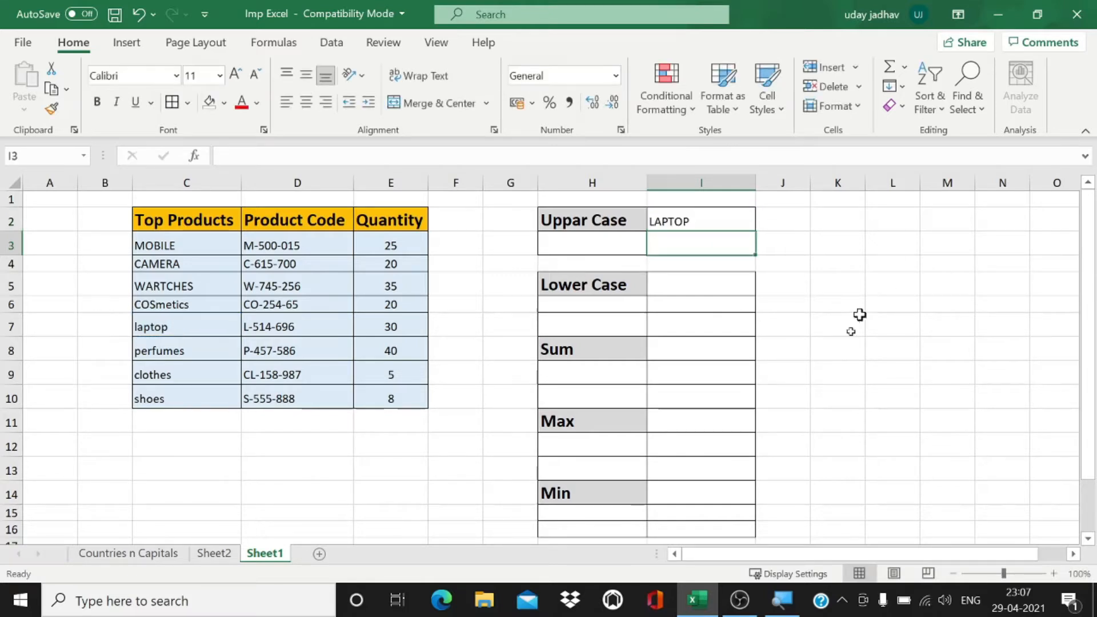
Fill the UPPER formula from I2 down to I3 and compare the results with their source product names.
{"action": "left_click", "coordinate": [180, 329]}
{"action": "left_click", "coordinate": [716, 221]}
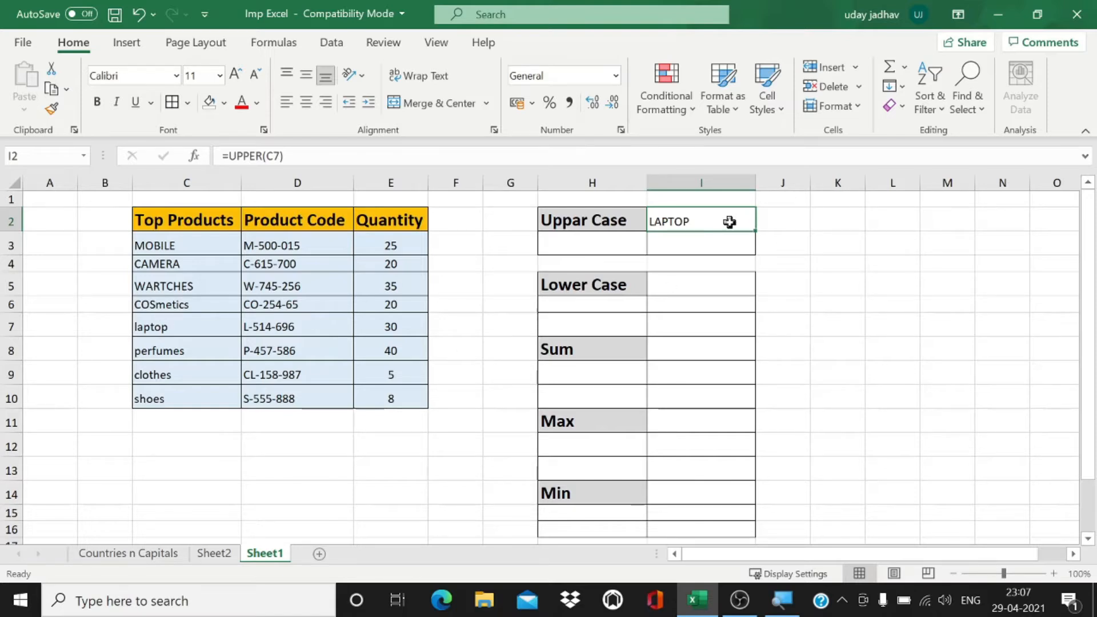
{"action": "left_click_drag", "start_coordinate": [757, 231], "coordinate": [757, 255]}
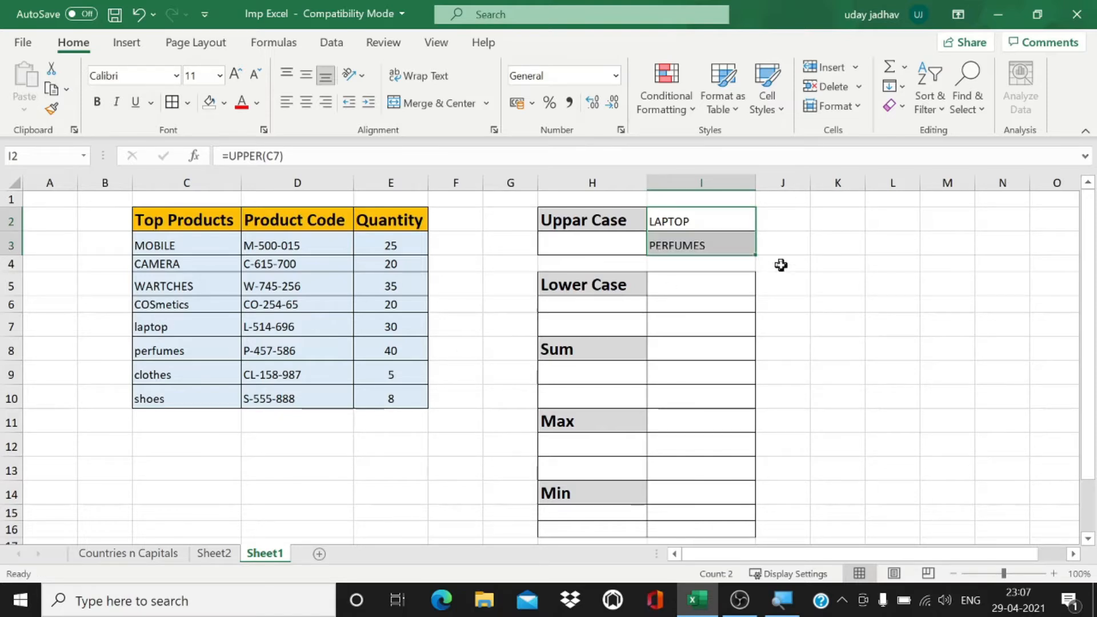
{"action": "left_click", "coordinate": [182, 351]}
{"action": "left_click", "coordinate": [726, 250]}
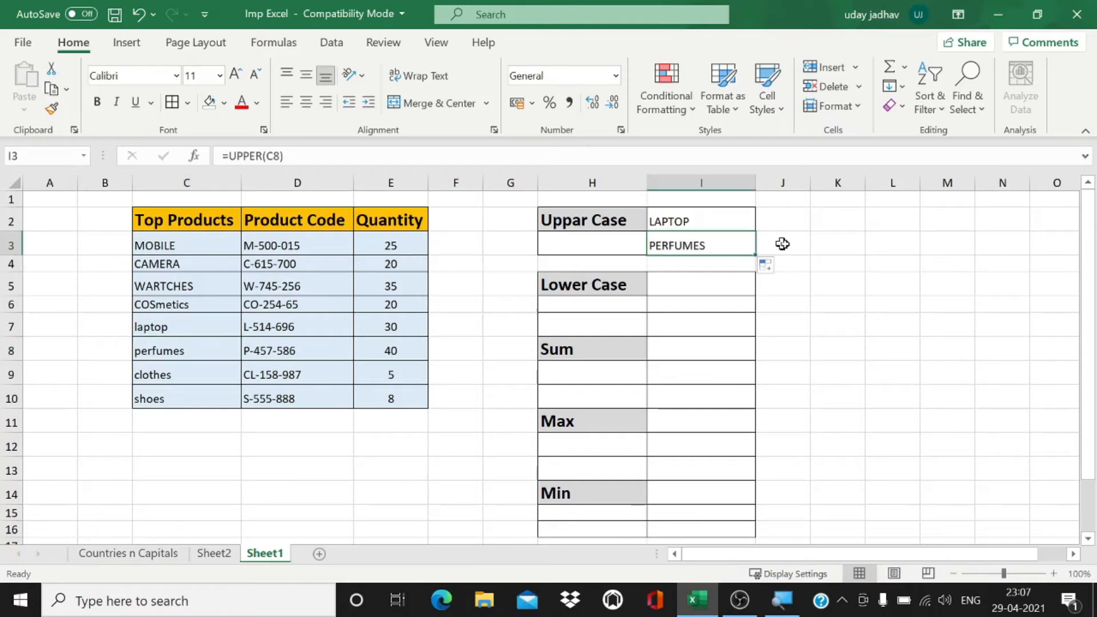
{"action": "left_click", "coordinate": [743, 221]}
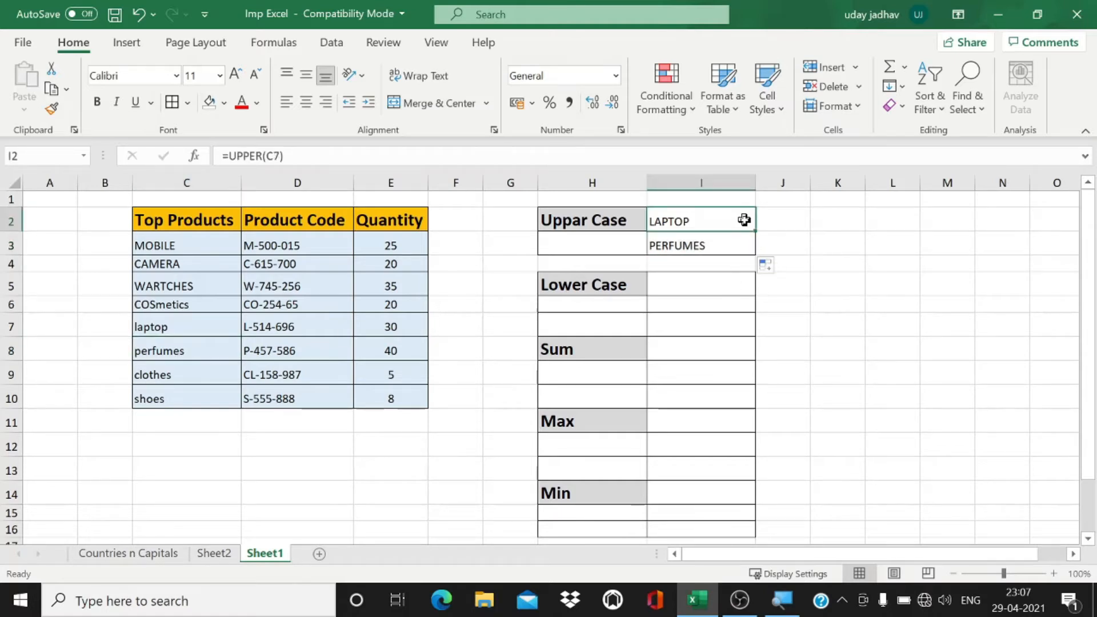
{"action": "left_click_drag", "start_coordinate": [757, 232], "coordinate": [757, 232]}
{"action": "left_click", "coordinate": [714, 245]}
{"action": "left_click", "coordinate": [868, 244]}
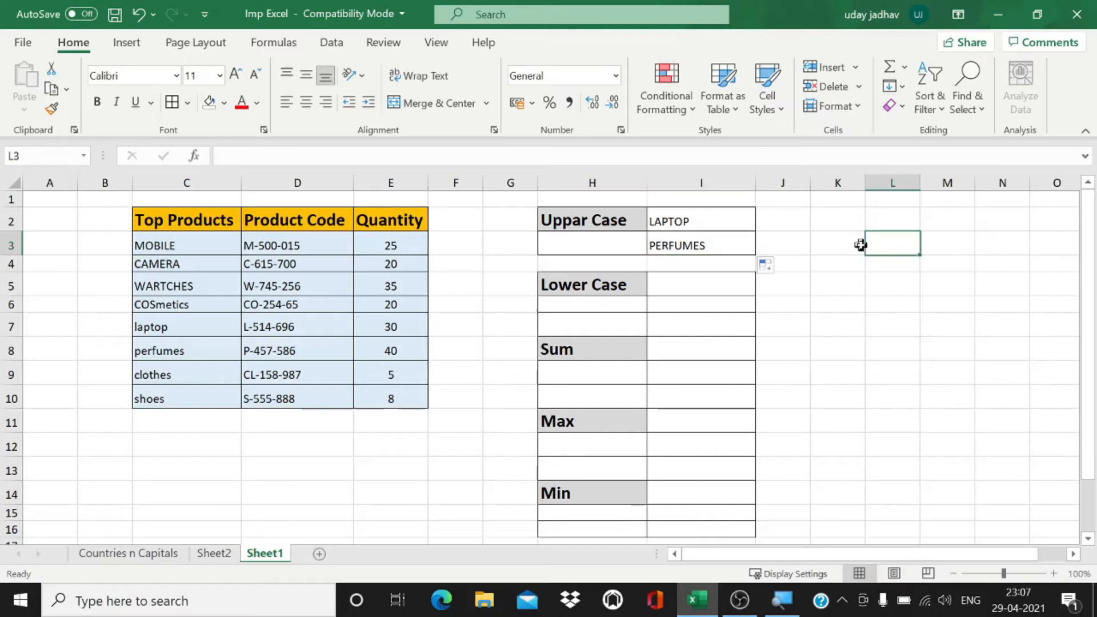
Enter the formula =LOWER(C3) in cell I5, beside the Lower Case label, to convert the MOBILE entry to small letters.
{"action": "left_click", "coordinate": [563, 283]}
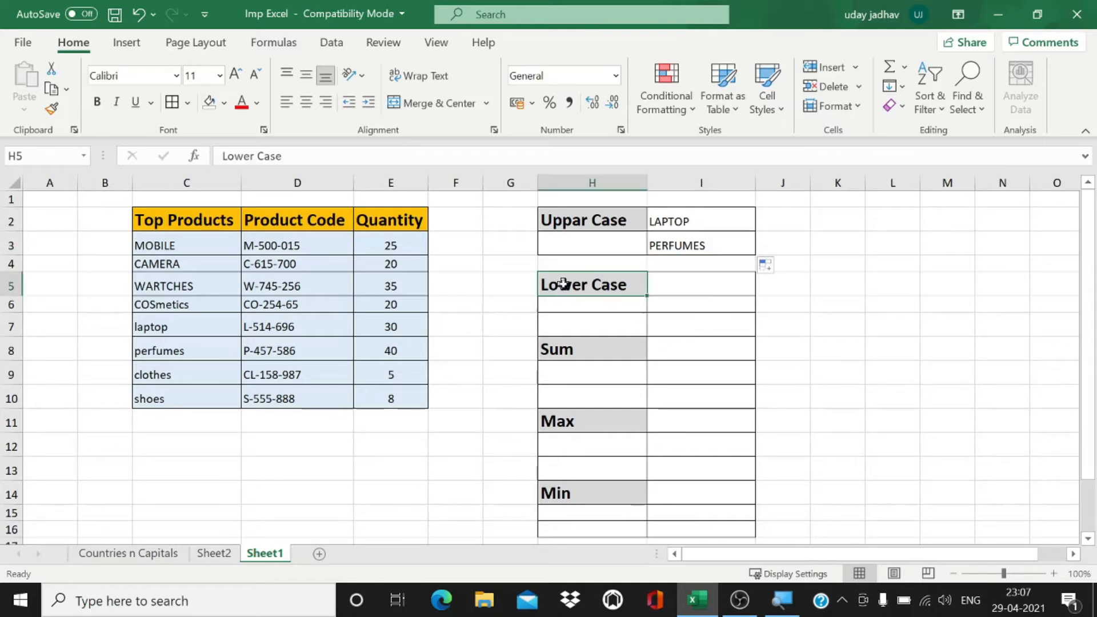
{"action": "left_click", "coordinate": [698, 285]}
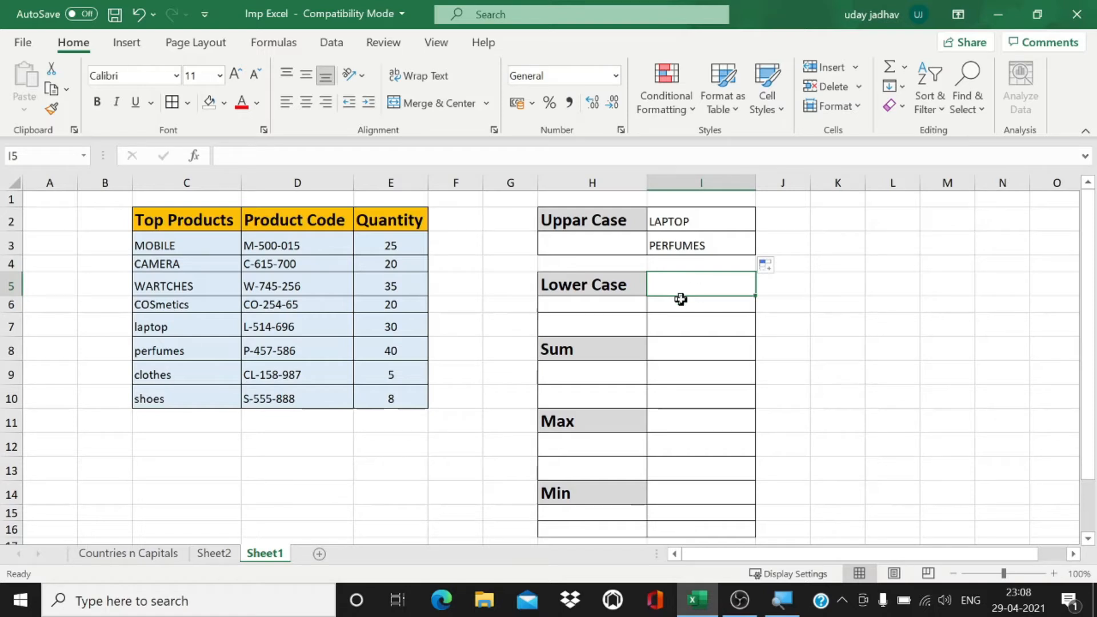
{"action": "type", "text": "="}
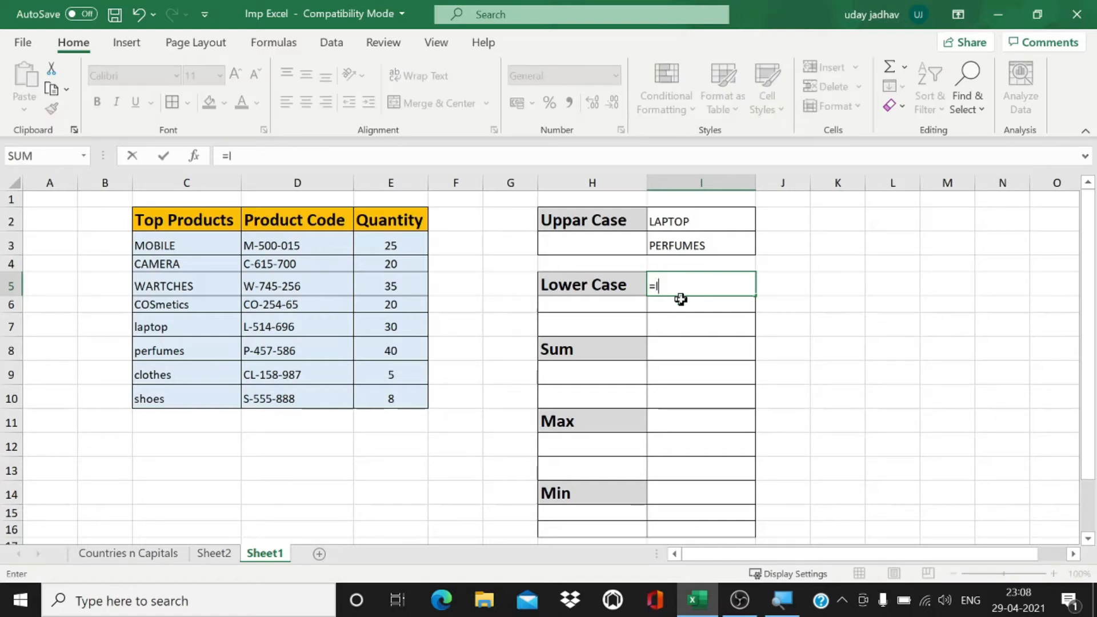
{"action": "type", "text": "low"}
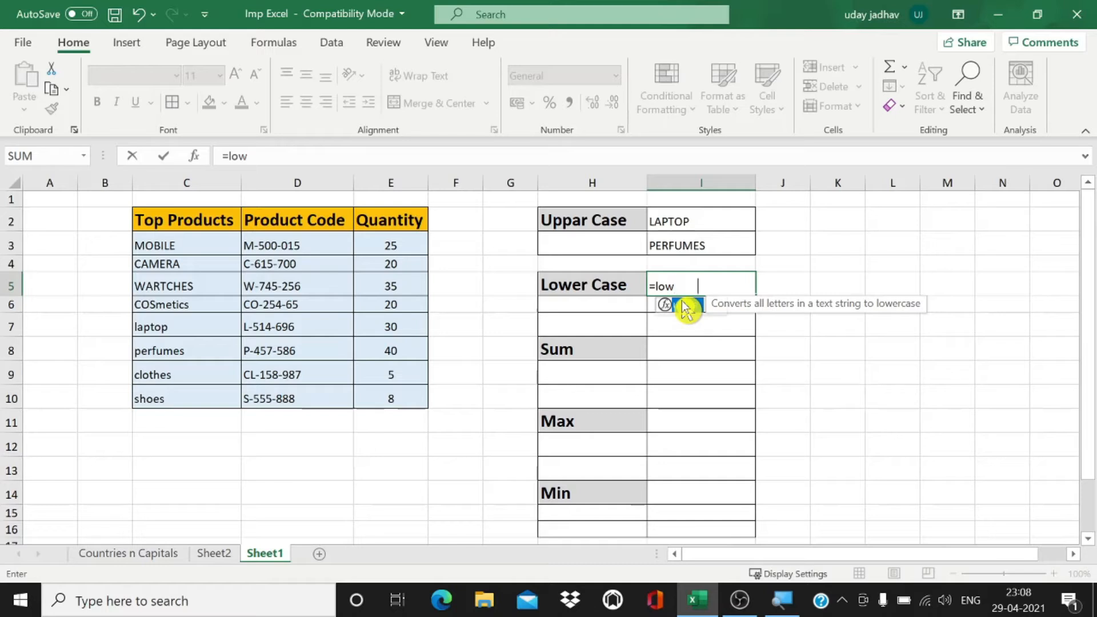
{"action": "double_click", "coordinate": [686, 307]}
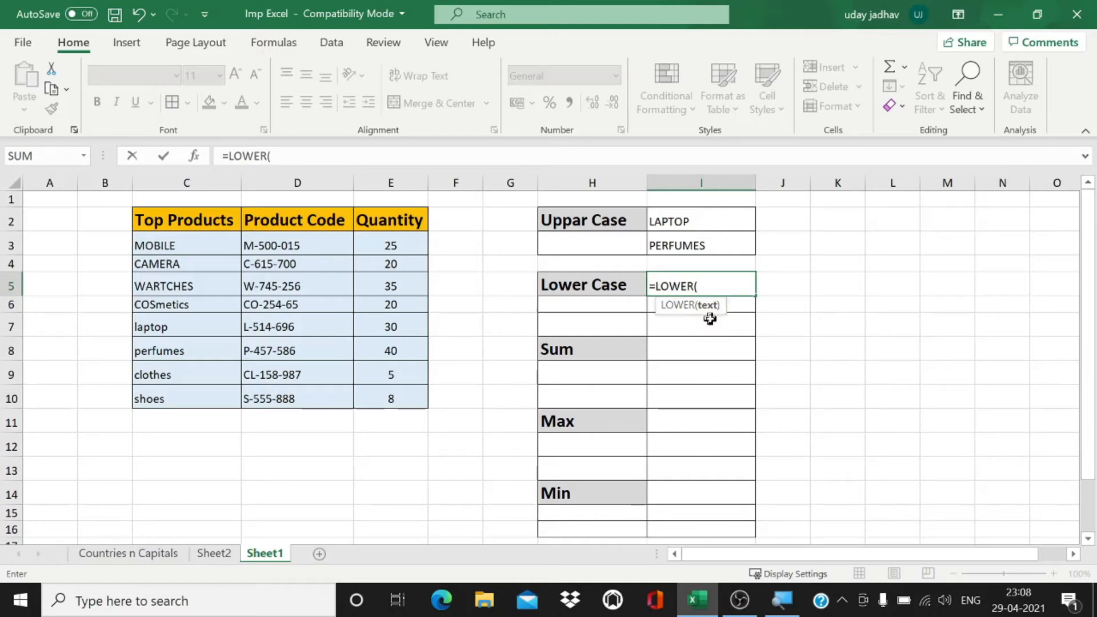
{"action": "left_click", "coordinate": [193, 247]}
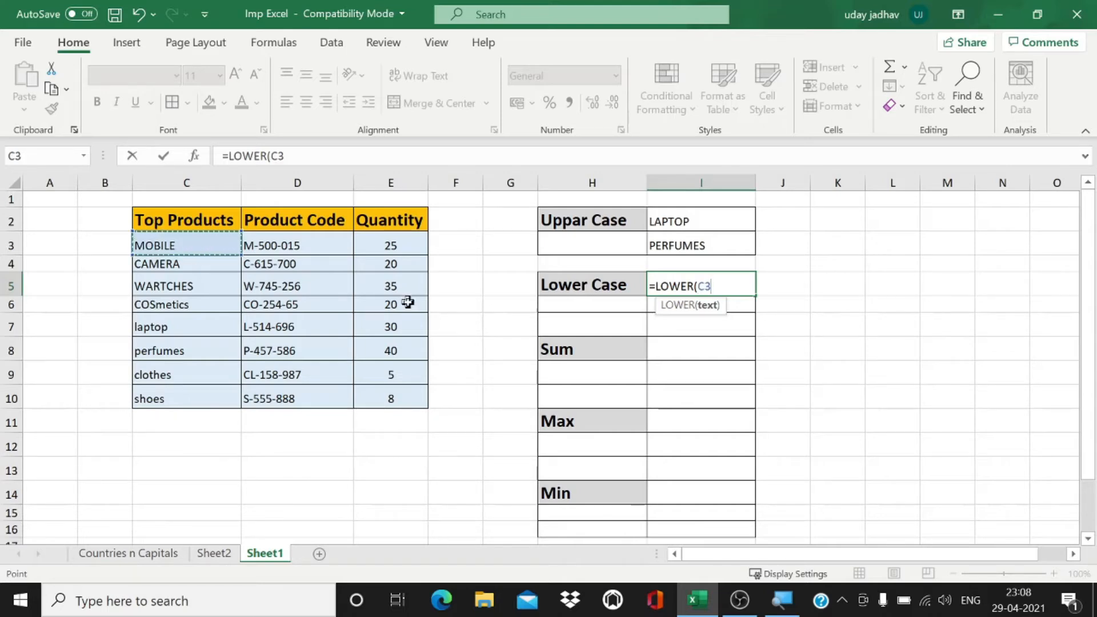
{"action": "type", "text": ")"}
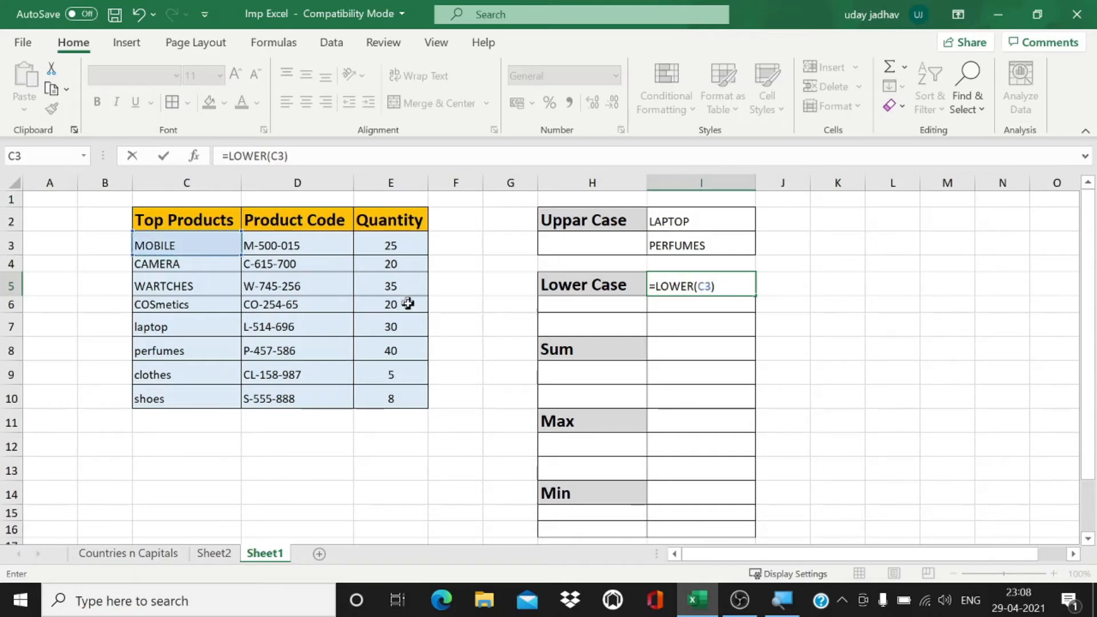
{"action": "key", "text": "Return"}
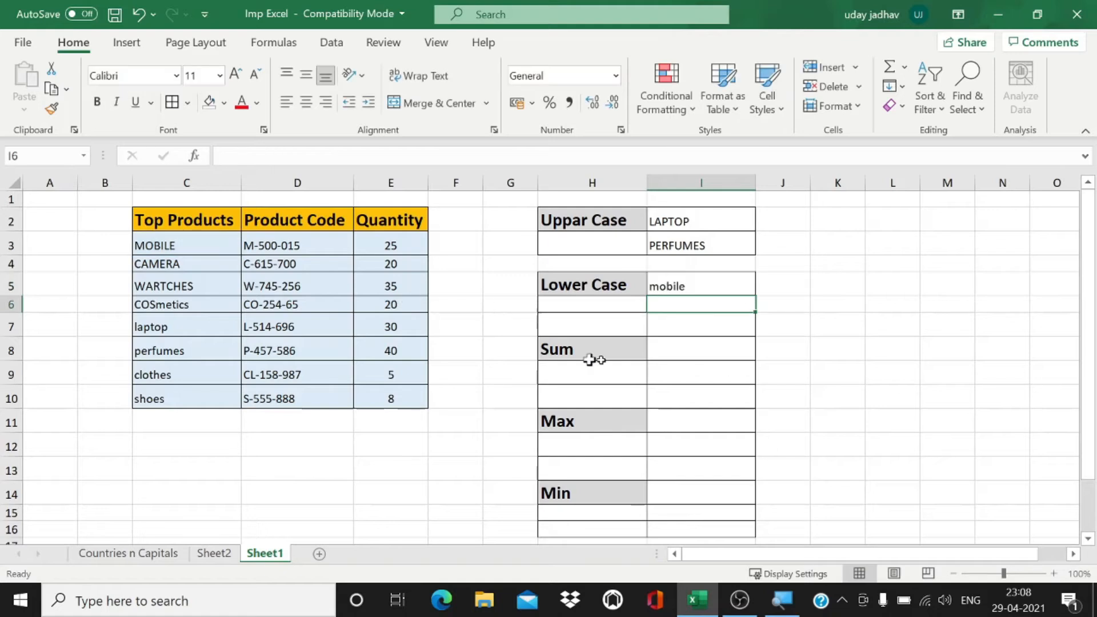
Fill the LOWER formula from I5 down to I6 and compare the copied formula's result with product cell C4.
{"action": "left_click", "coordinate": [155, 244]}
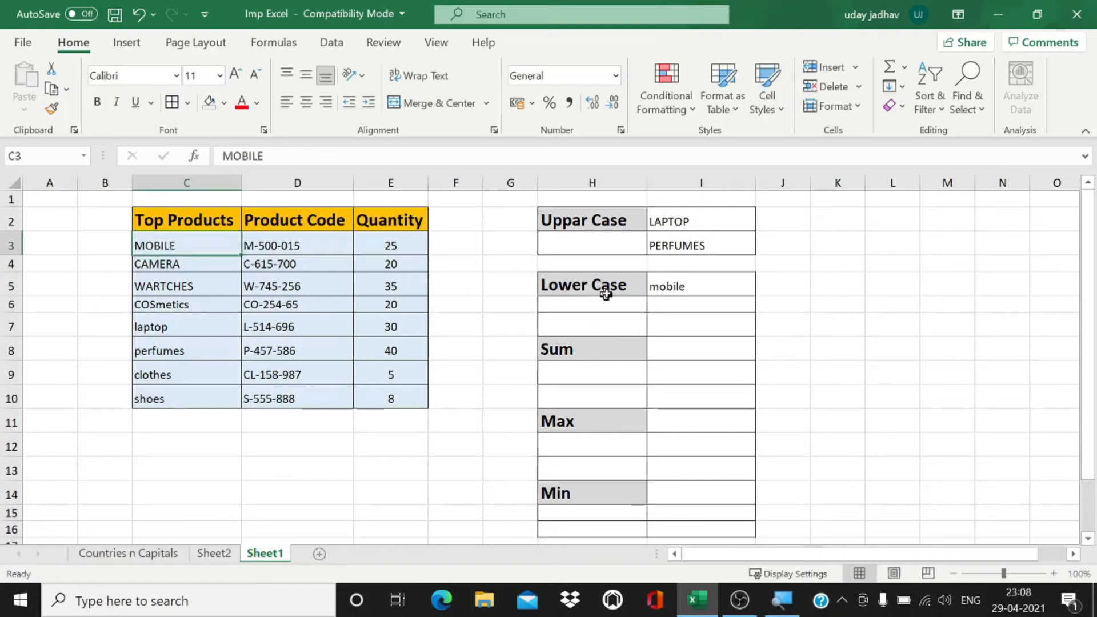
{"action": "left_click", "coordinate": [685, 285]}
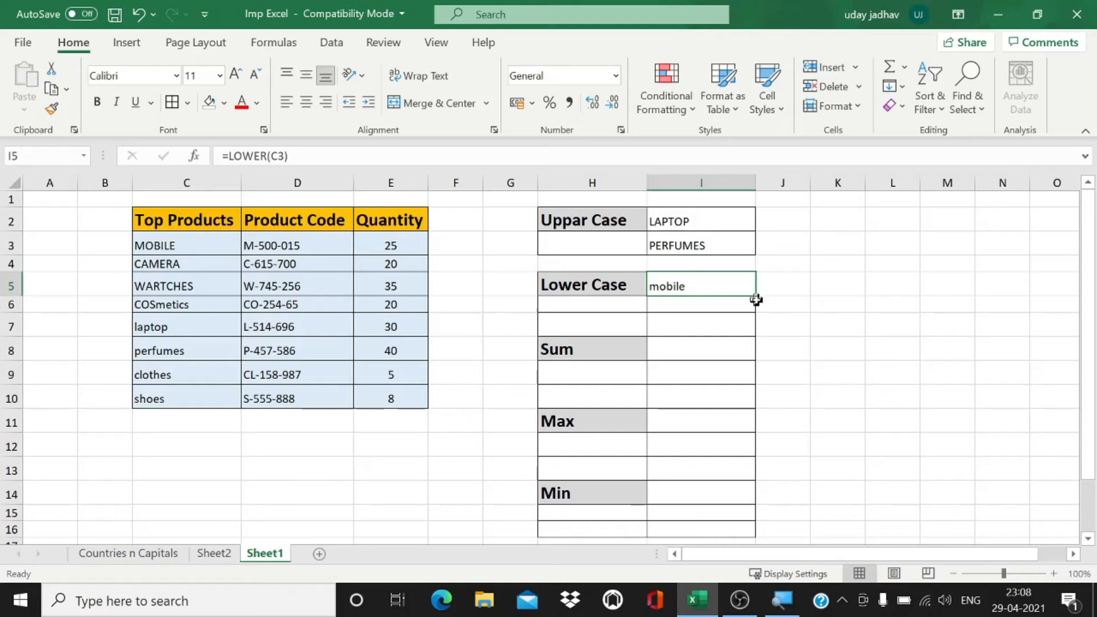
{"action": "left_click_drag", "start_coordinate": [756, 297], "coordinate": [764, 316]}
{"action": "left_click", "coordinate": [868, 317]}
{"action": "left_click", "coordinate": [698, 306]}
{"action": "left_click", "coordinate": [164, 264]}
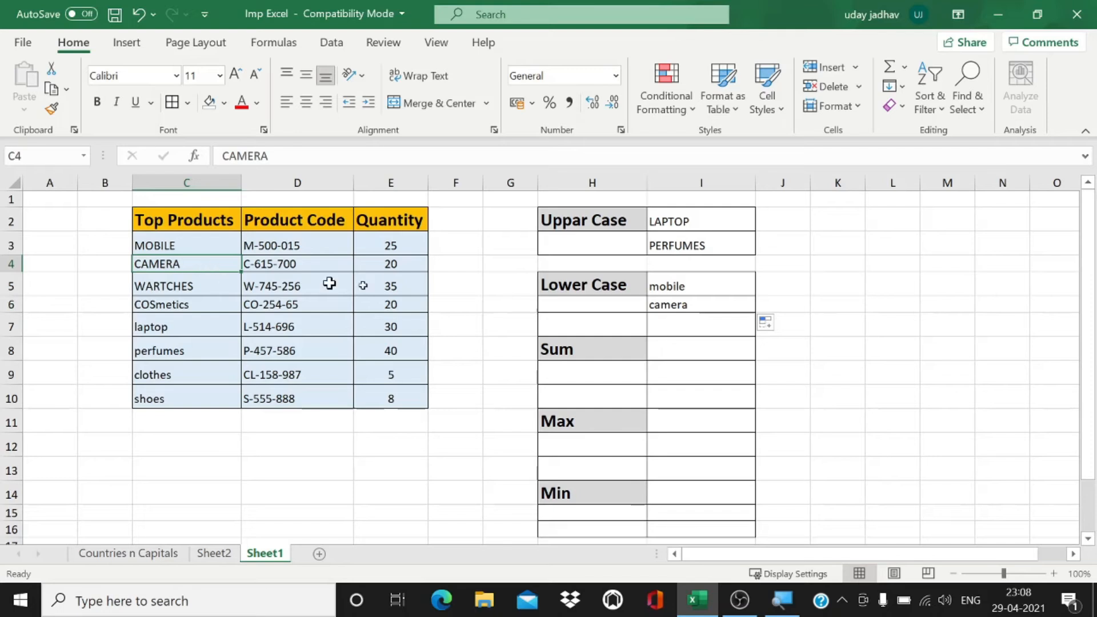
{"action": "left_click", "coordinate": [689, 307]}
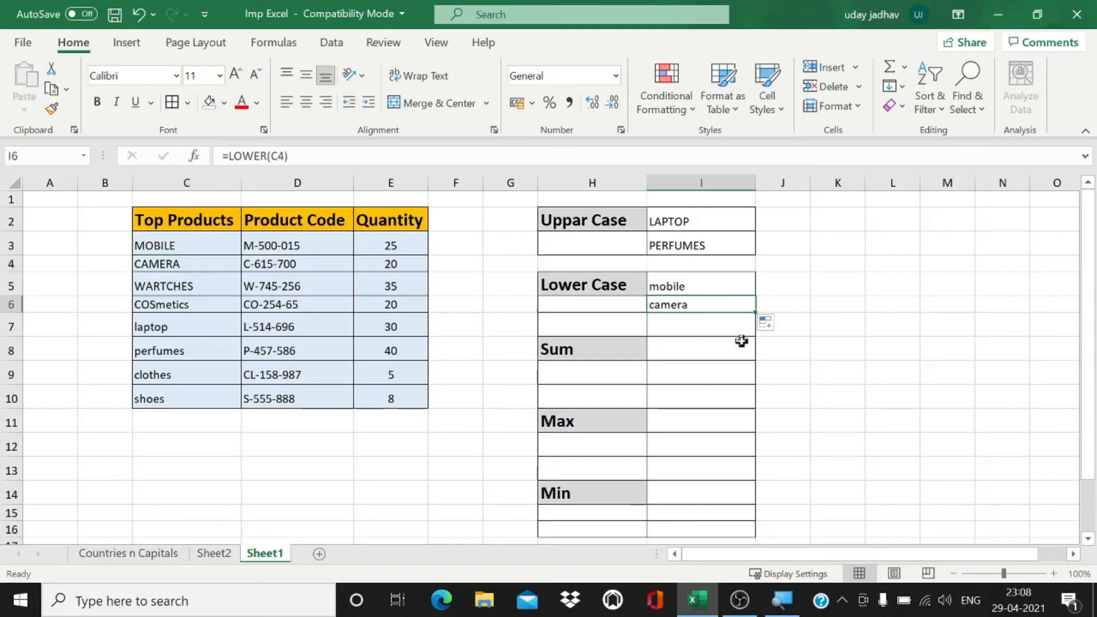
{"action": "left_click", "coordinate": [893, 317]}
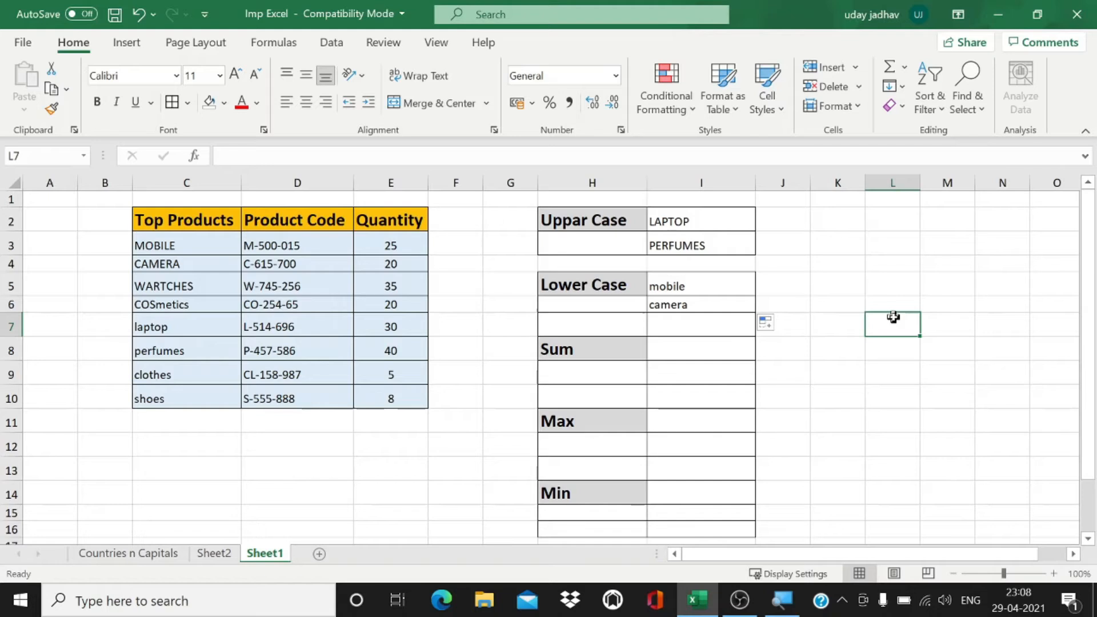
Enter the formula =SUM(E3:E10) in cell I8, beside the Sum label, to total the Quantity column.
{"action": "left_click", "coordinate": [594, 351]}
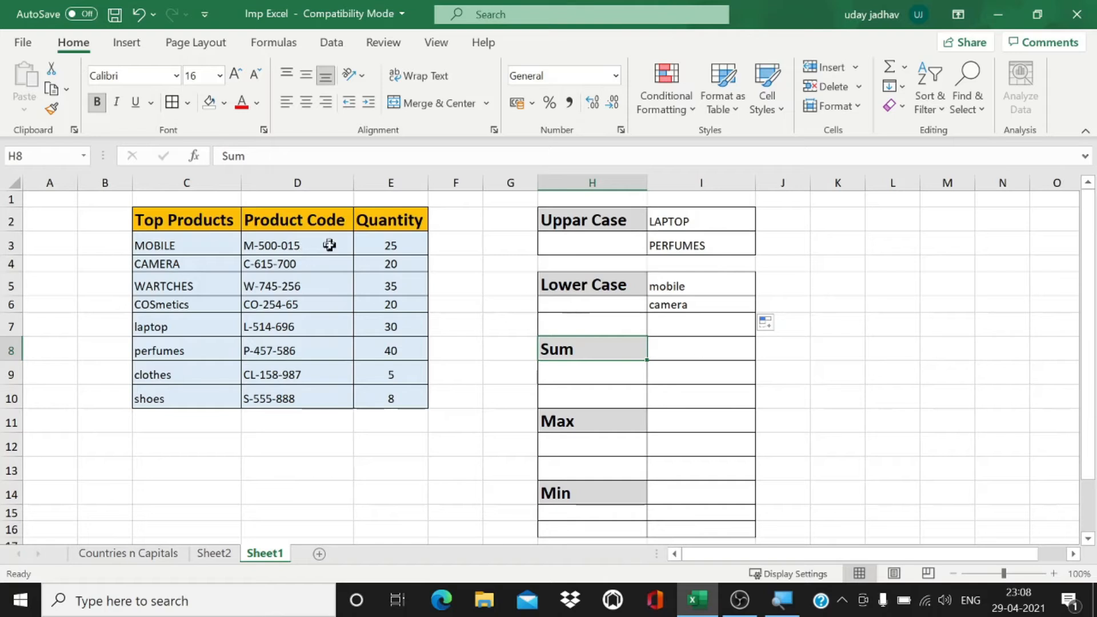
{"action": "left_click", "coordinate": [397, 242]}
{"action": "left_click", "coordinate": [440, 258]}
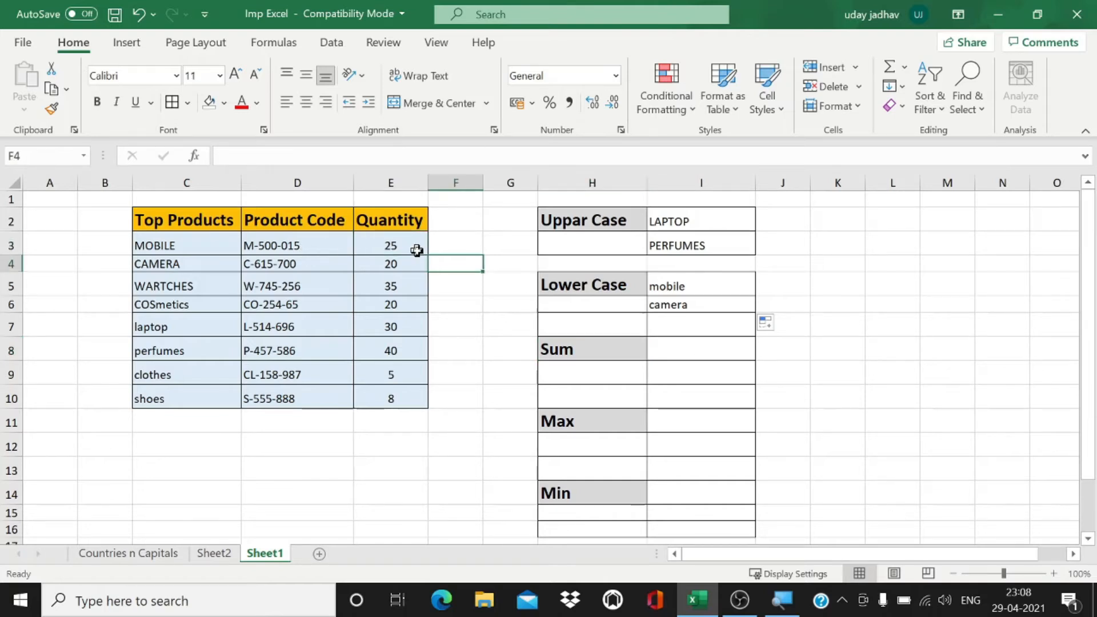
{"action": "left_click", "coordinate": [409, 244]}
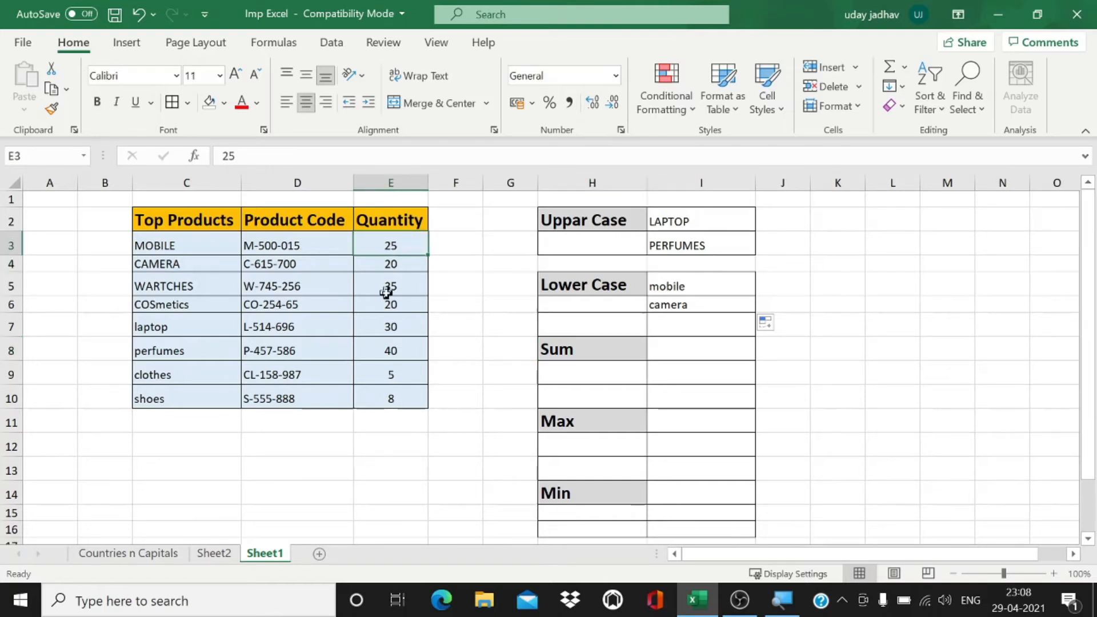
{"action": "left_click_drag", "start_coordinate": [388, 240], "coordinate": [399, 377]}
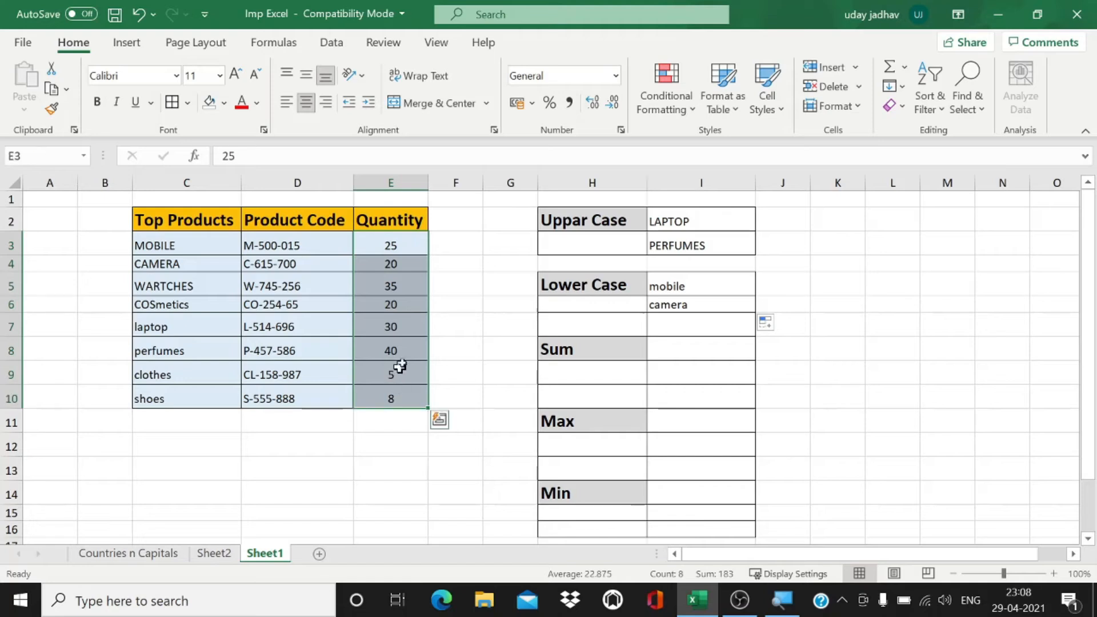
{"action": "left_click", "coordinate": [467, 302]}
{"action": "left_click", "coordinate": [689, 350]}
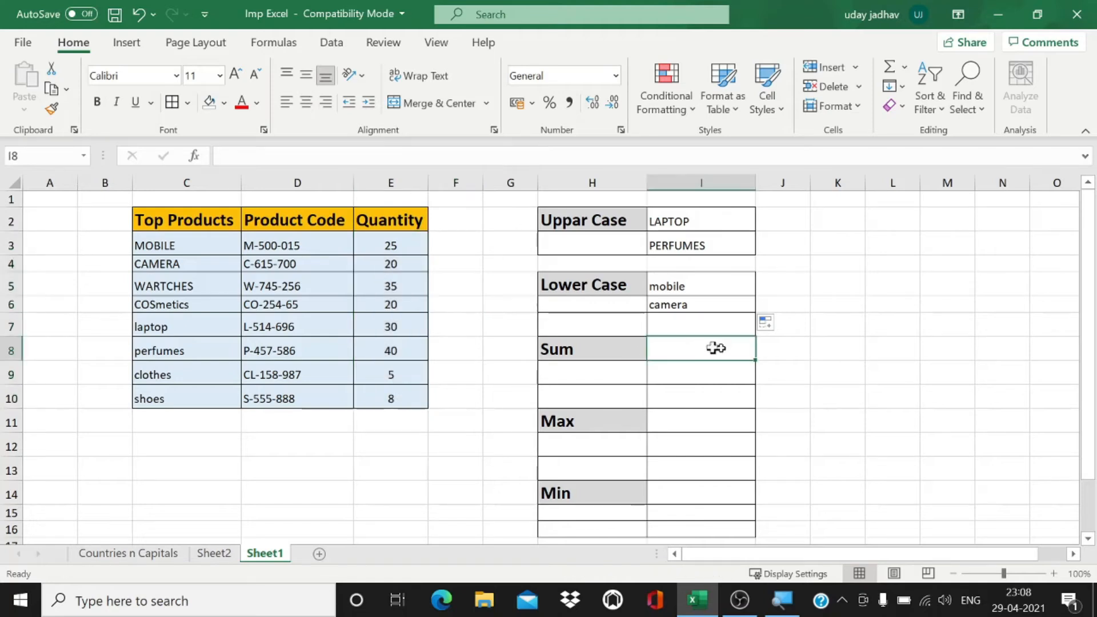
{"action": "type", "text": "="}
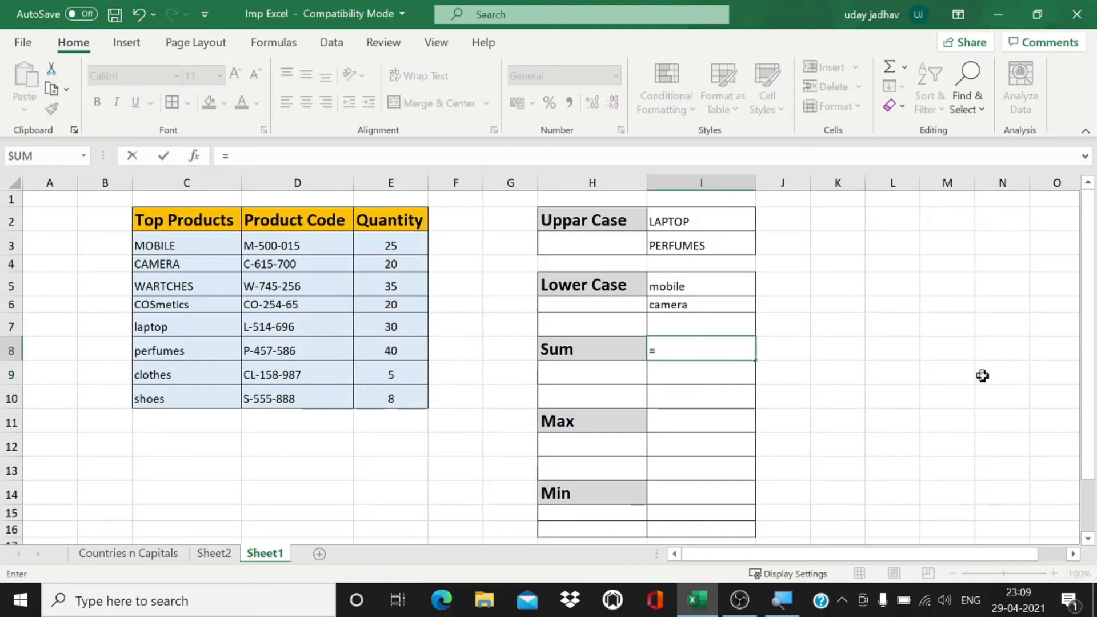
{"action": "type", "text": "sum"}
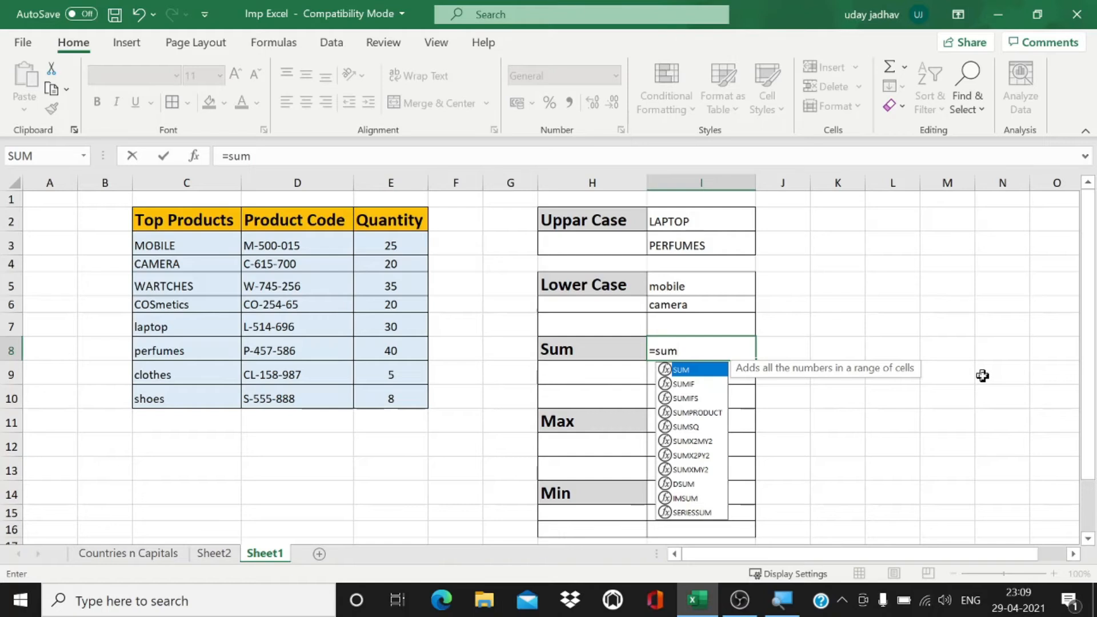
{"action": "key", "text": "Tab"}
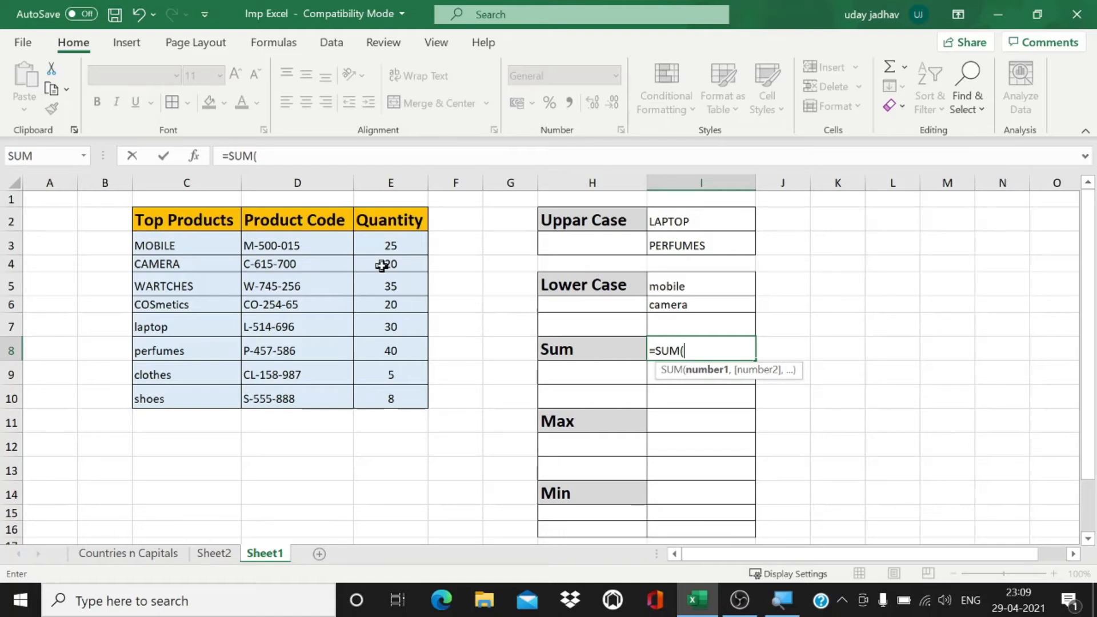
{"action": "left_click_drag", "start_coordinate": [396, 246], "coordinate": [399, 390]}
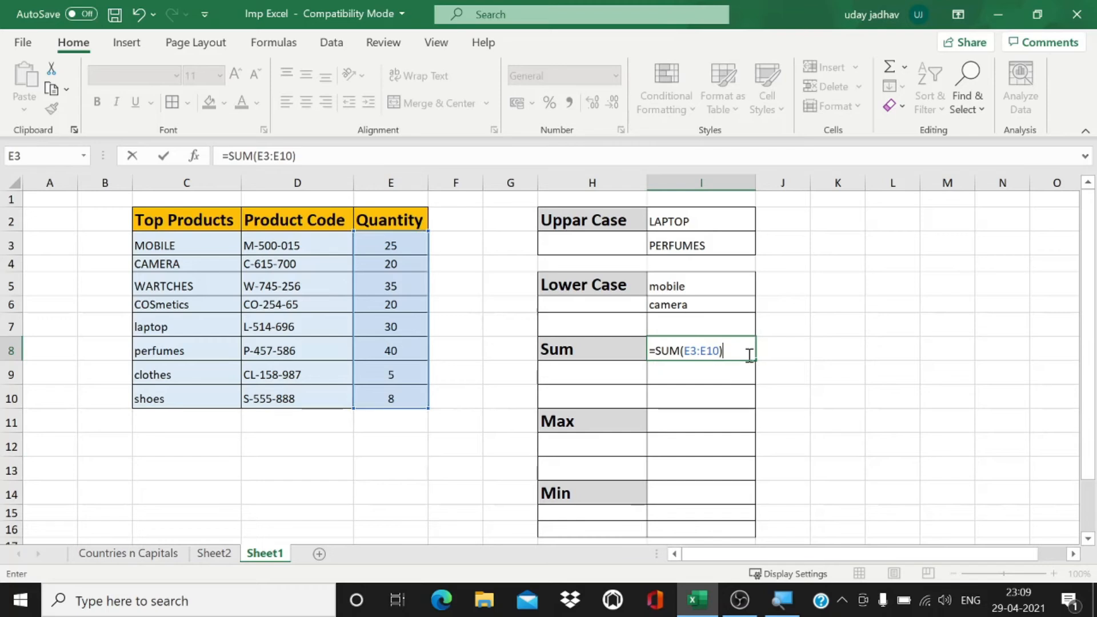
{"action": "key", "text": "Return"}
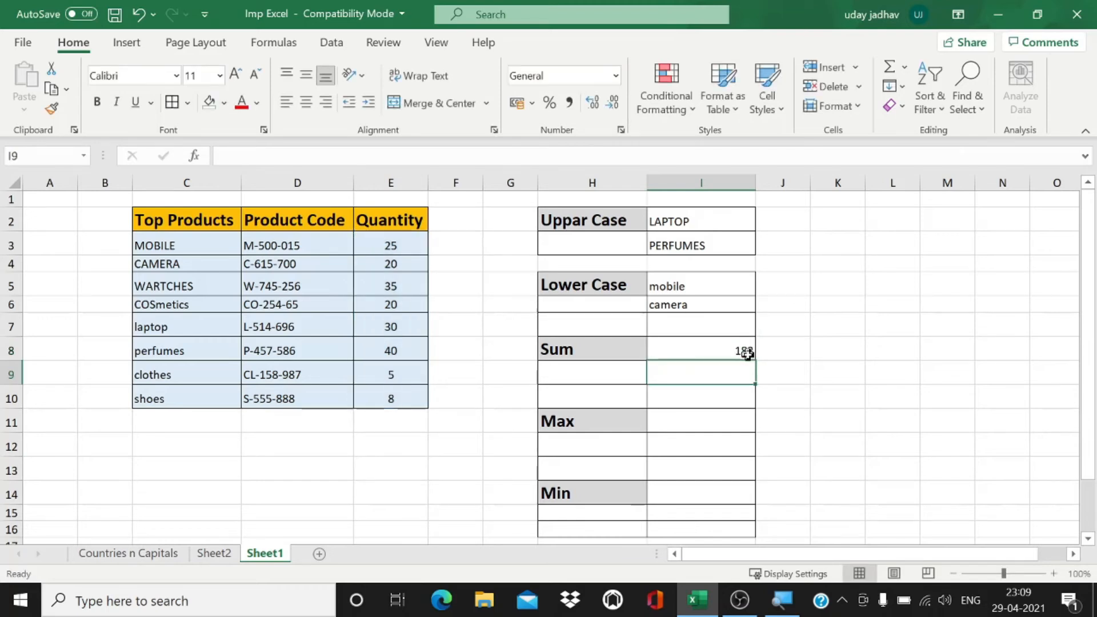
Compare the Sum result and formula in I8 with the quantities in E3:E10.
{"action": "left_click", "coordinate": [878, 364]}
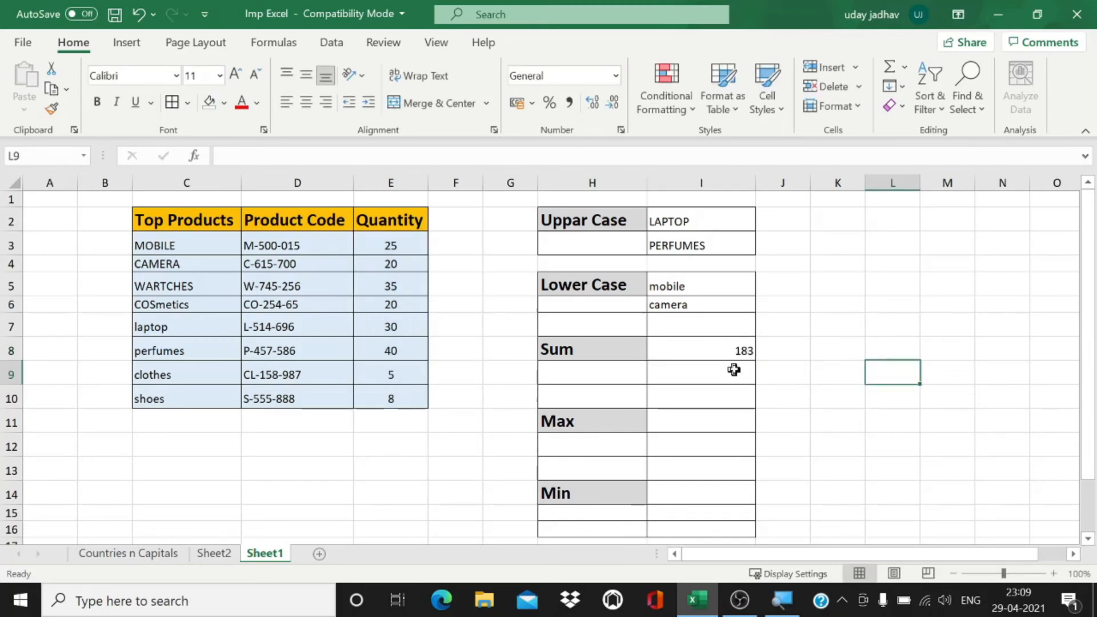
{"action": "left_click", "coordinate": [730, 353]}
{"action": "left_click_drag", "start_coordinate": [409, 247], "coordinate": [415, 393]}
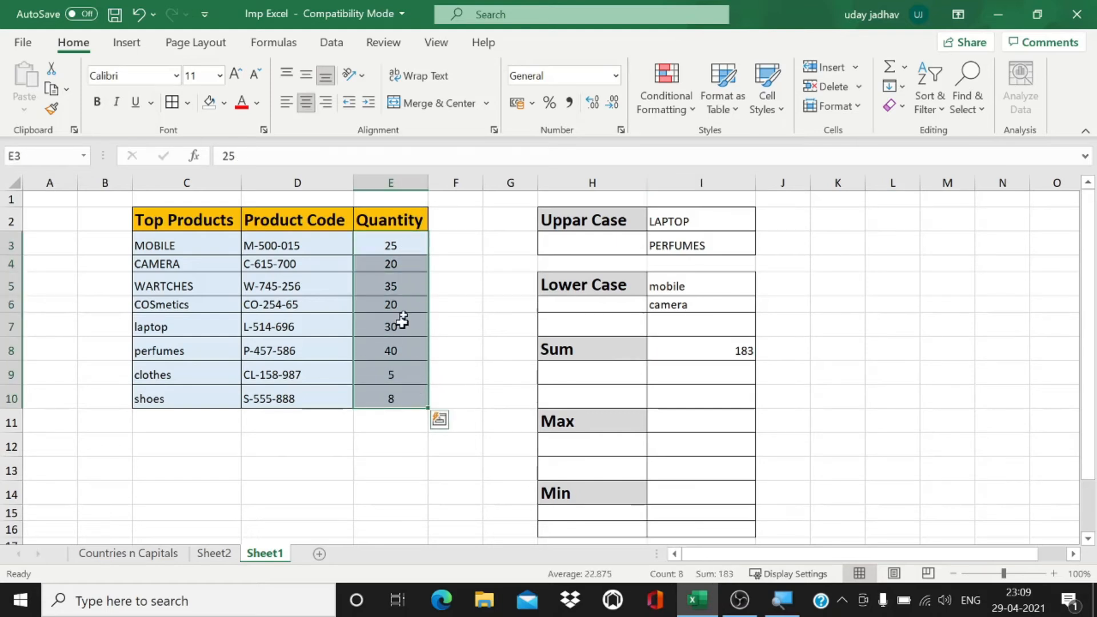
{"action": "left_click", "coordinate": [710, 348]}
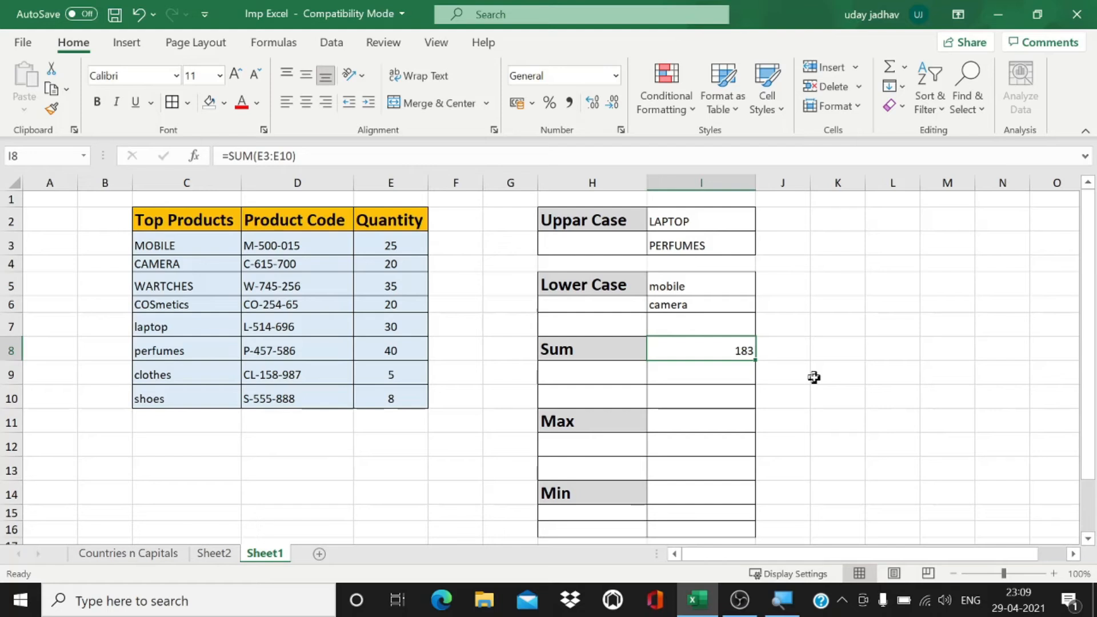
{"action": "left_click", "coordinate": [815, 332]}
{"action": "left_click", "coordinate": [880, 352]}
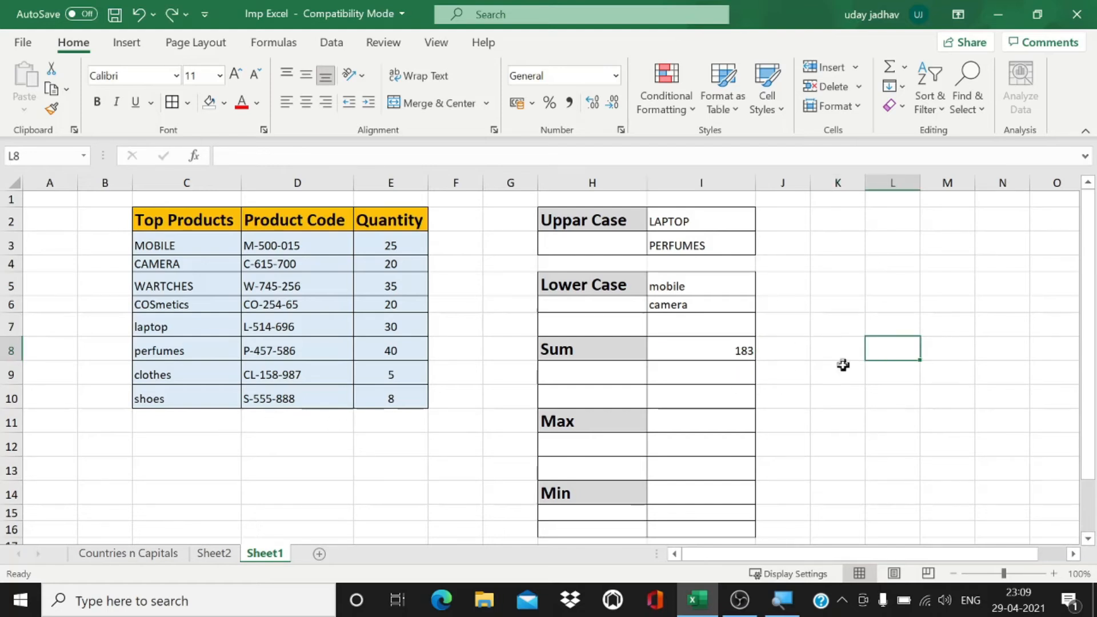
Enter the formula =MAX(E3:E10) in cell I11, beside the Max label, to get the largest quantity.
{"action": "left_click", "coordinate": [714, 424]}
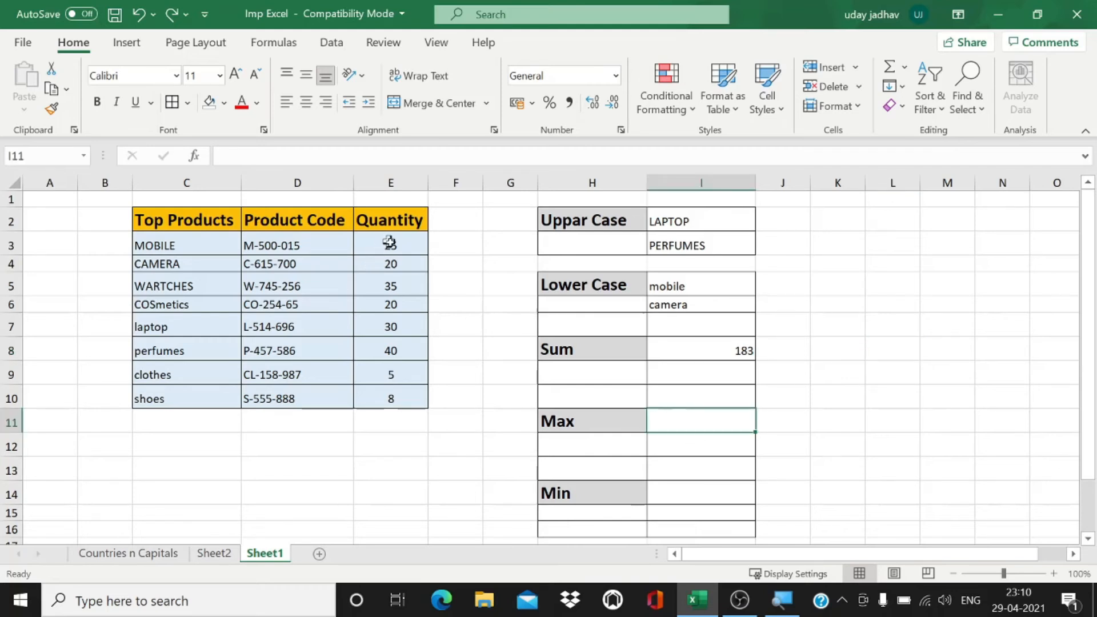
{"action": "left_click_drag", "start_coordinate": [398, 242], "coordinate": [394, 402]}
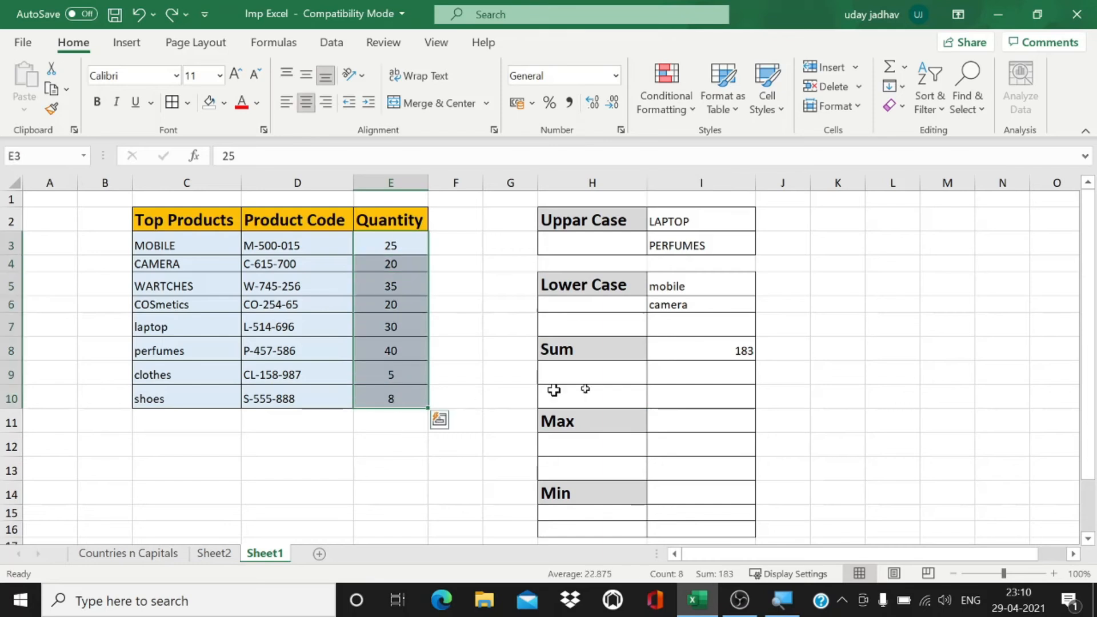
{"action": "left_click", "coordinate": [674, 422]}
{"action": "type", "text": "="}
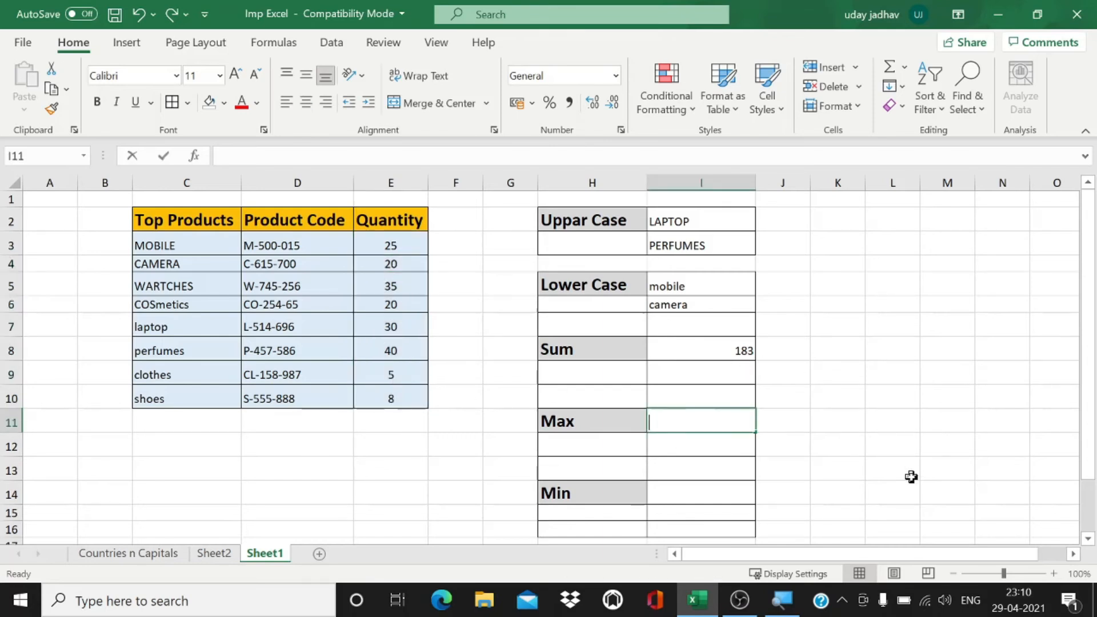
{"action": "type", "text": "max"}
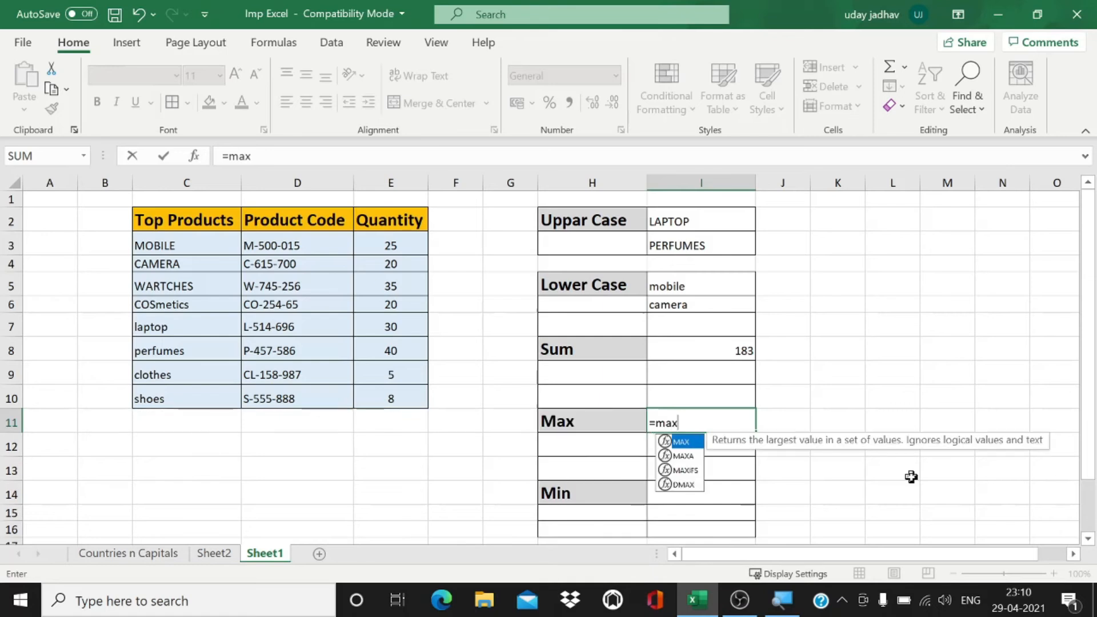
{"action": "key", "text": "Tab"}
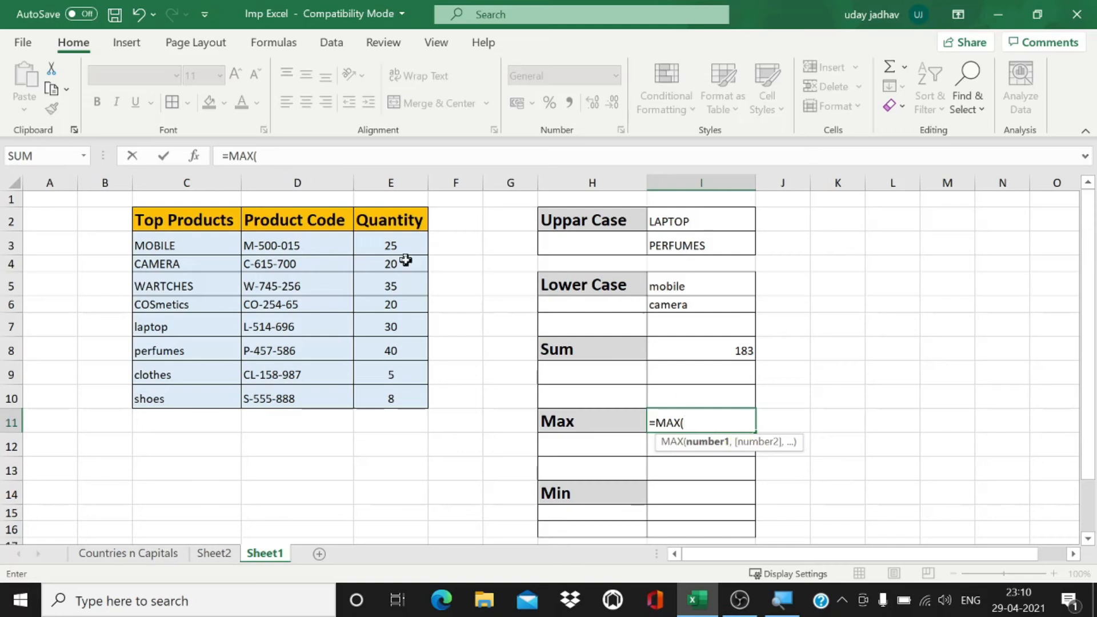
{"action": "left_click_drag", "start_coordinate": [393, 245], "coordinate": [379, 387]}
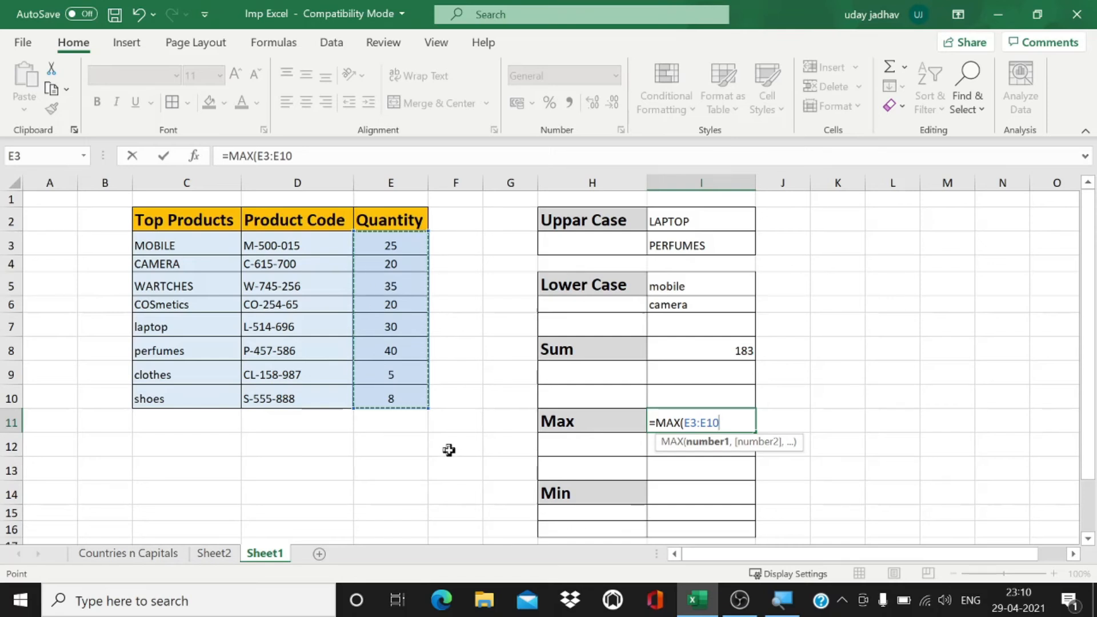
{"action": "type", "text": ")"}
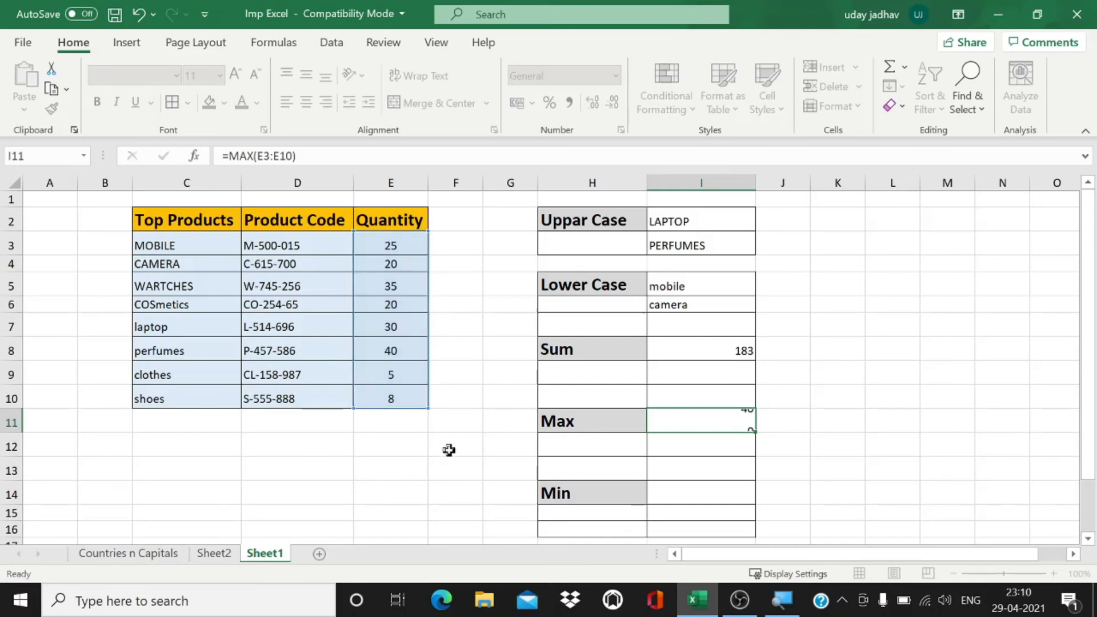
{"action": "key", "text": "Return"}
Check the Max result and formula in I11 against the quantities in E3:E10.
{"action": "left_click", "coordinate": [1000, 406]}
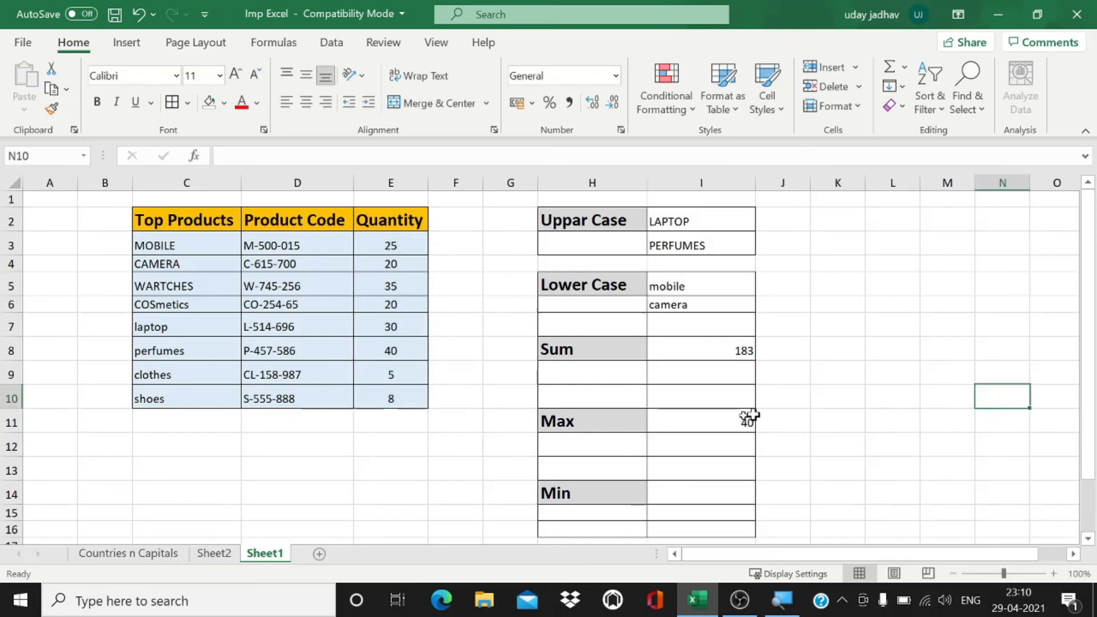
{"action": "left_click", "coordinate": [702, 422]}
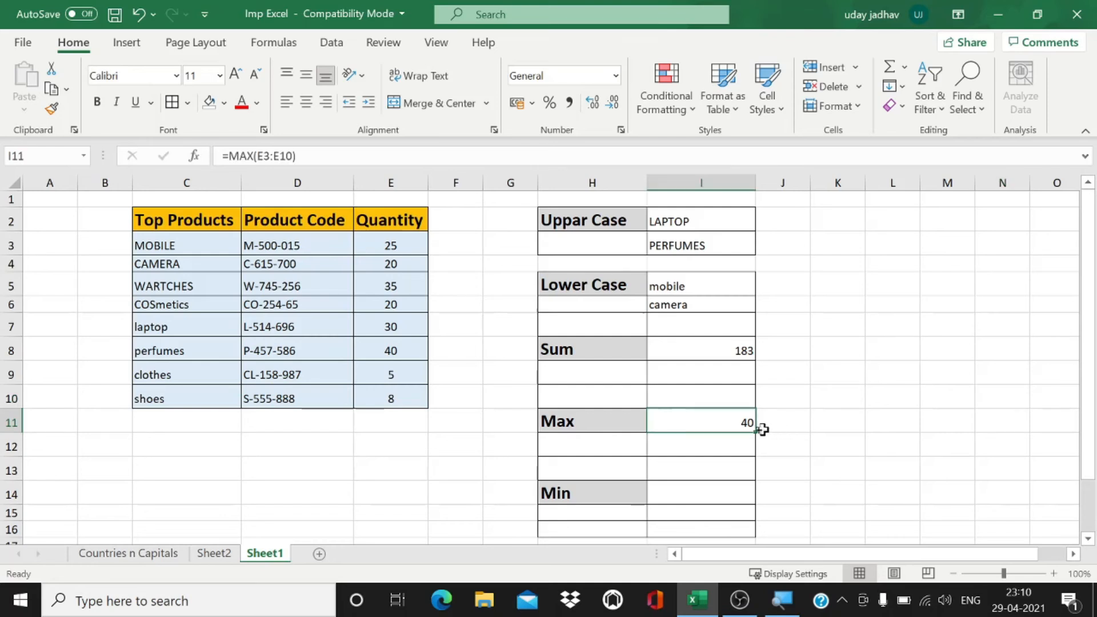
{"action": "scroll", "coordinate": [328, 299], "scroll_direction": "down", "scroll_amount": 1}
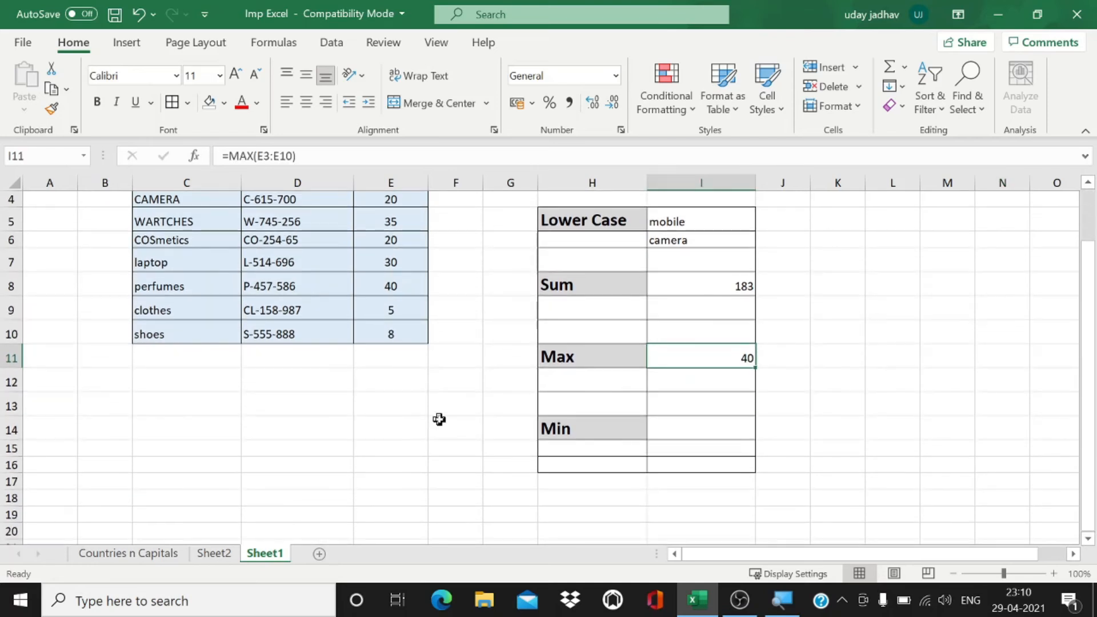
{"action": "scroll", "coordinate": [379, 258], "scroll_direction": "up", "scroll_amount": 1}
{"action": "left_click_drag", "start_coordinate": [387, 238], "coordinate": [421, 392]}
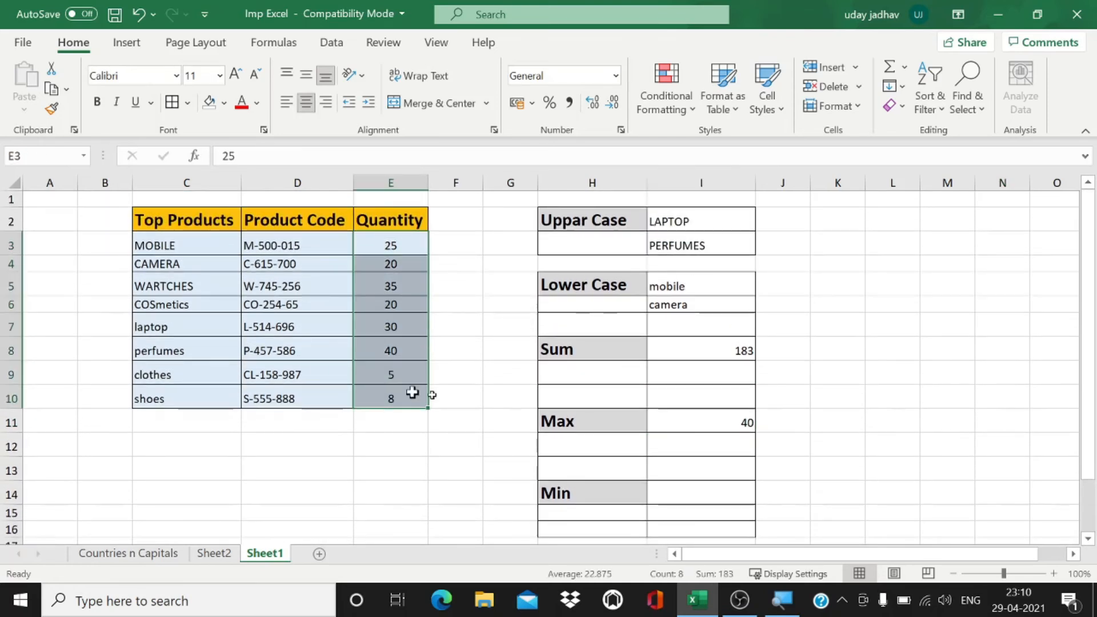
{"action": "left_click", "coordinate": [911, 421]}
Examine the Min label, its empty result cell I14 and the Quantity values in E3:E10.
{"action": "left_click", "coordinate": [619, 490]}
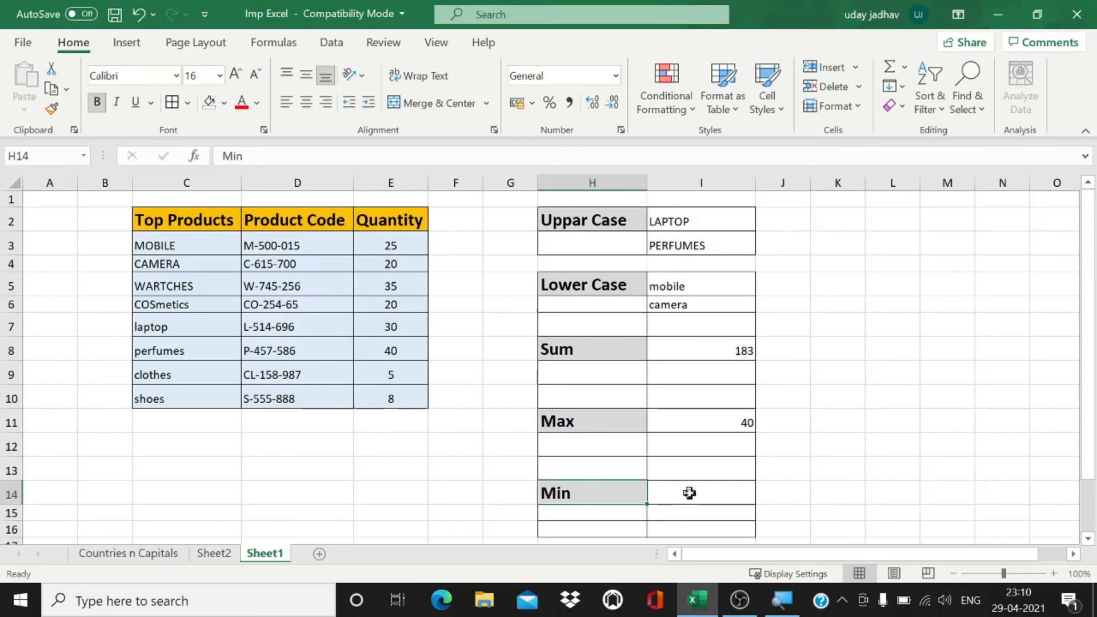
{"action": "left_click", "coordinate": [699, 492]}
{"action": "scroll", "coordinate": [894, 412], "scroll_direction": "down", "scroll_amount": 1}
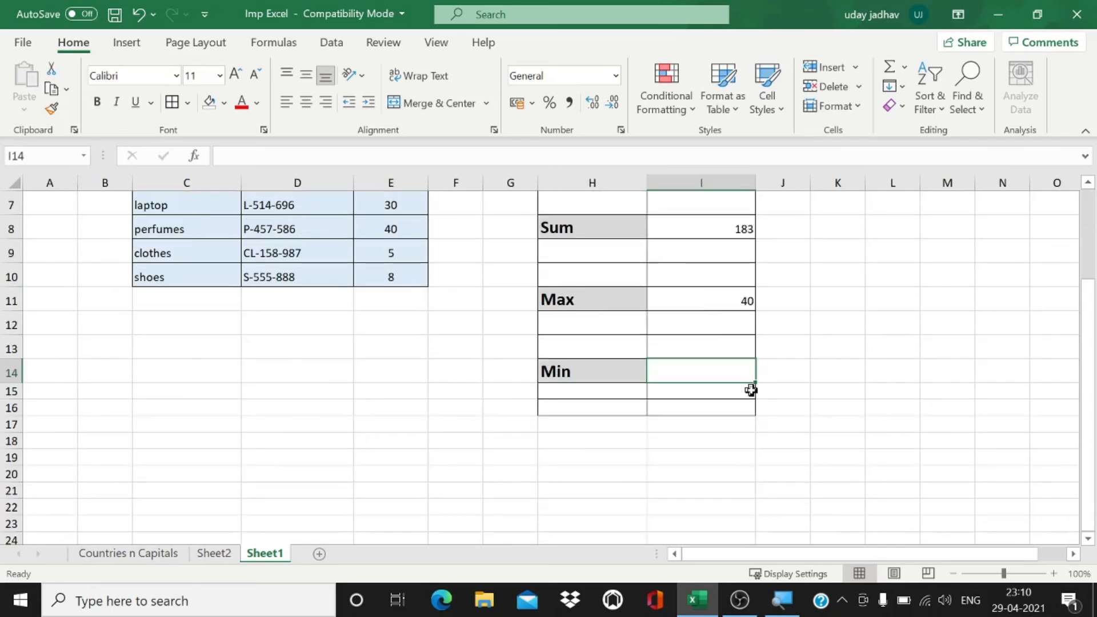
{"action": "scroll", "coordinate": [812, 364], "scroll_direction": "up", "scroll_amount": 2}
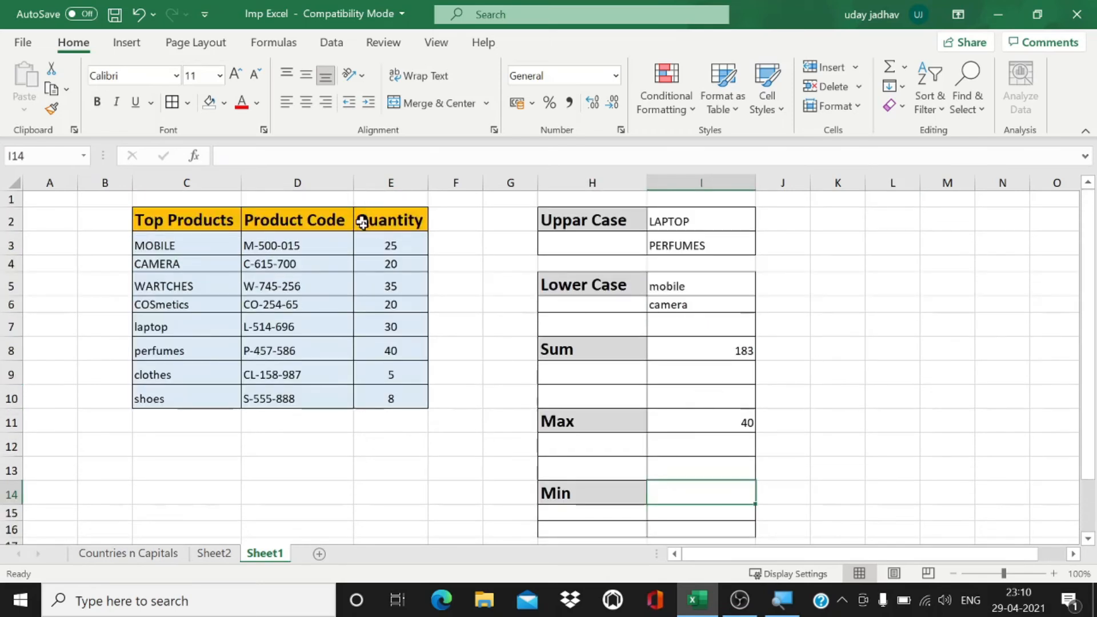
{"action": "left_click_drag", "start_coordinate": [390, 252], "coordinate": [391, 400]}
{"action": "scroll", "coordinate": [1018, 432], "scroll_direction": "down", "scroll_amount": 1}
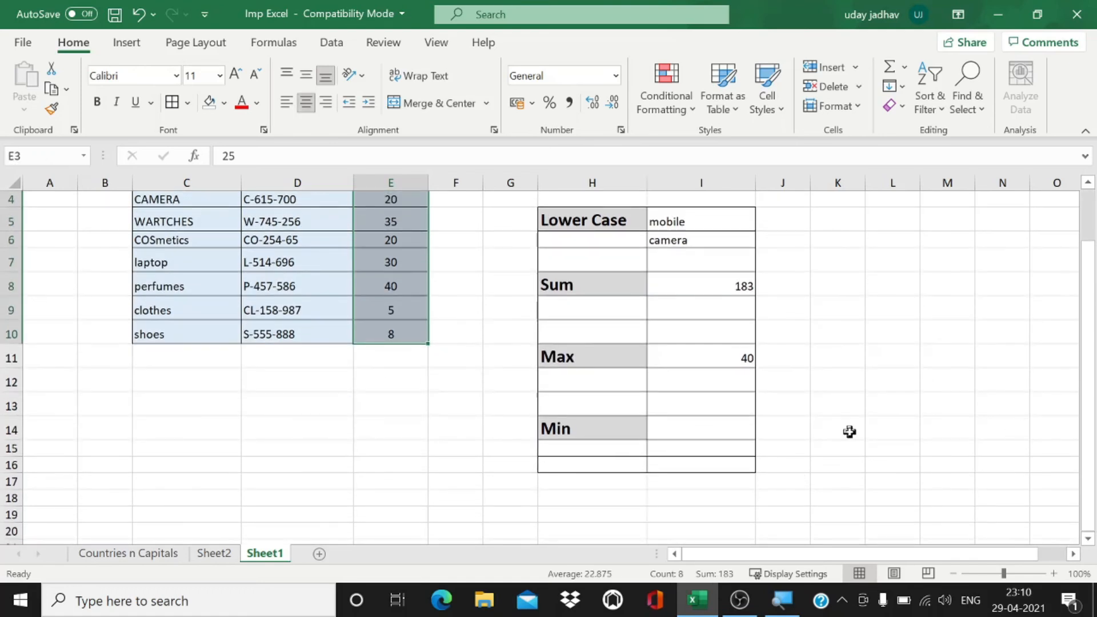
{"action": "scroll", "coordinate": [800, 451], "scroll_direction": "up", "scroll_amount": 1}
Enter the formula =MIN(E3:E10) in cell I14, beside the Min label, and review the finished cell.
{"action": "left_click", "coordinate": [644, 492]}
{"action": "left_click", "coordinate": [721, 492]}
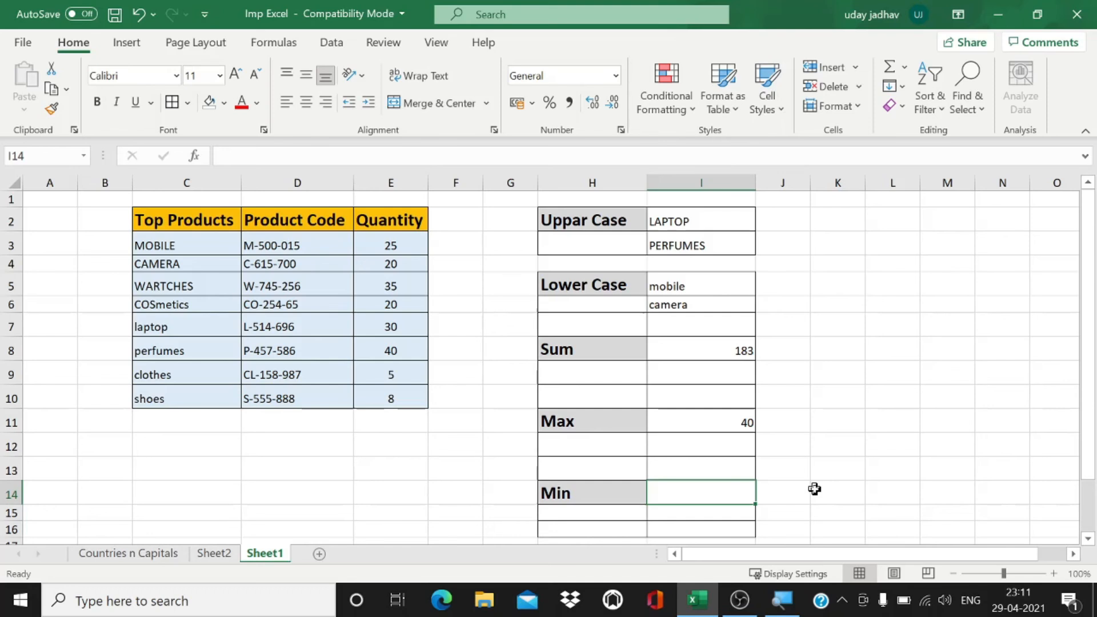
{"action": "type", "text": "=min"}
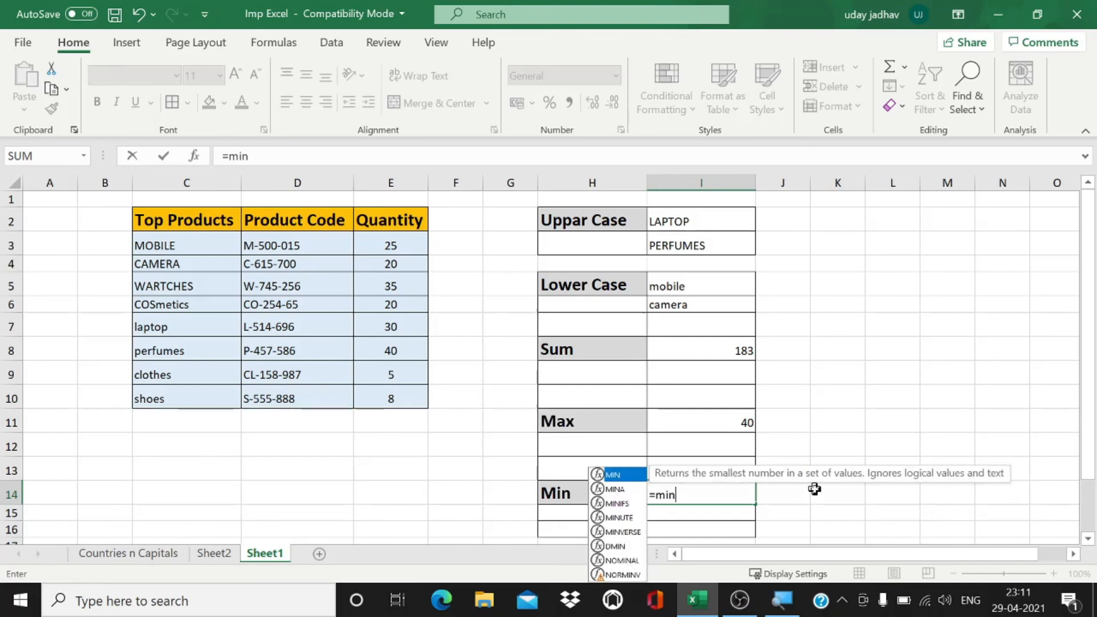
{"action": "key", "text": "Tab"}
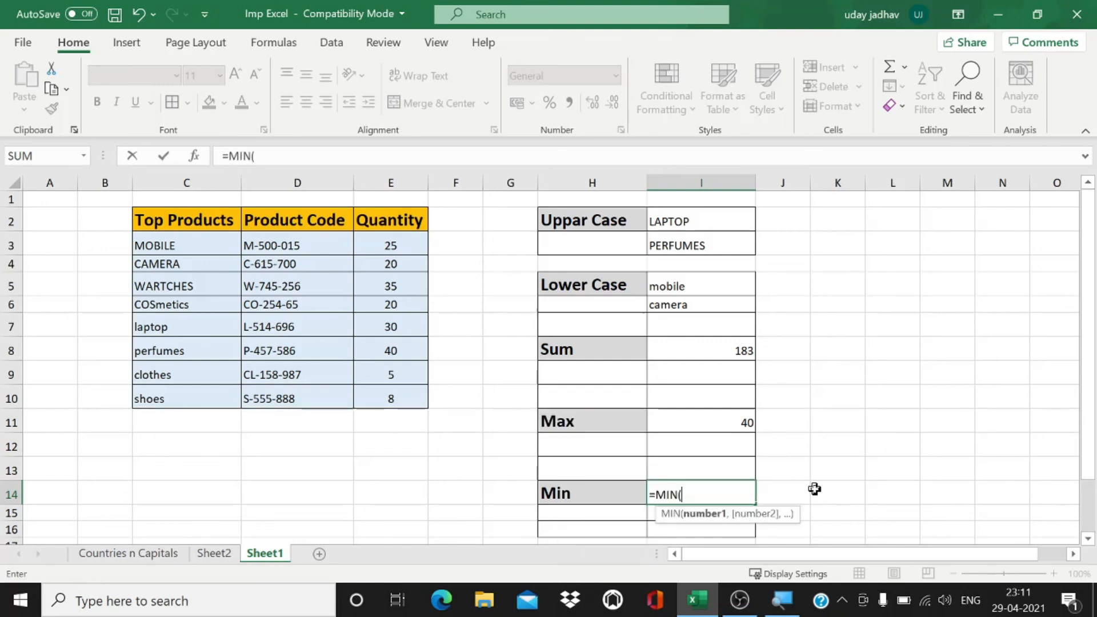
{"action": "left_click_drag", "start_coordinate": [403, 241], "coordinate": [387, 398]}
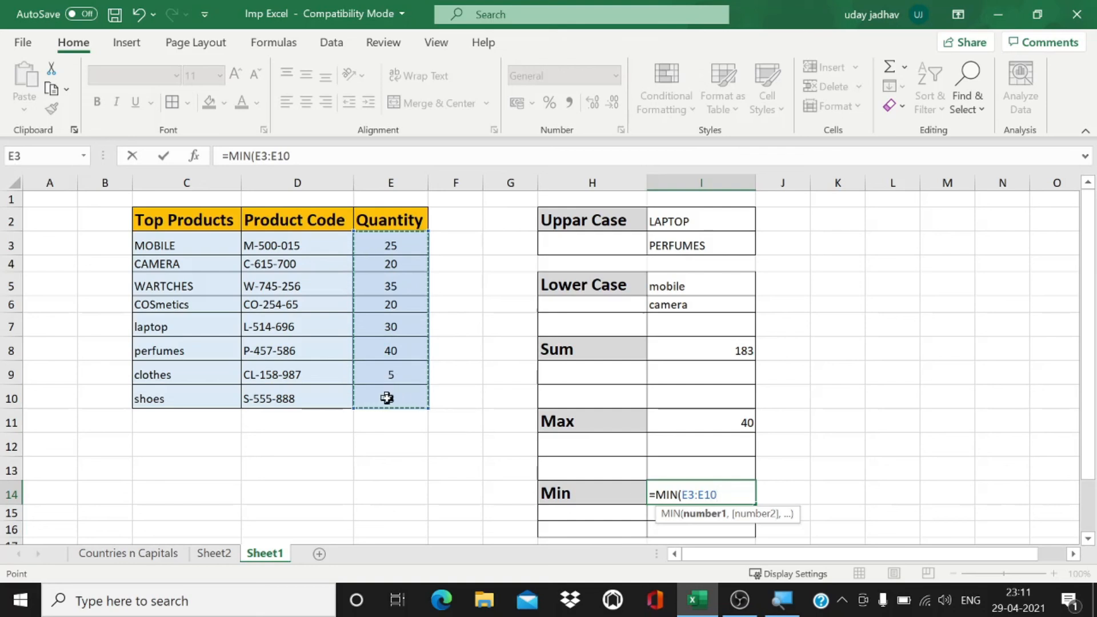
{"action": "type", "text": ")"}
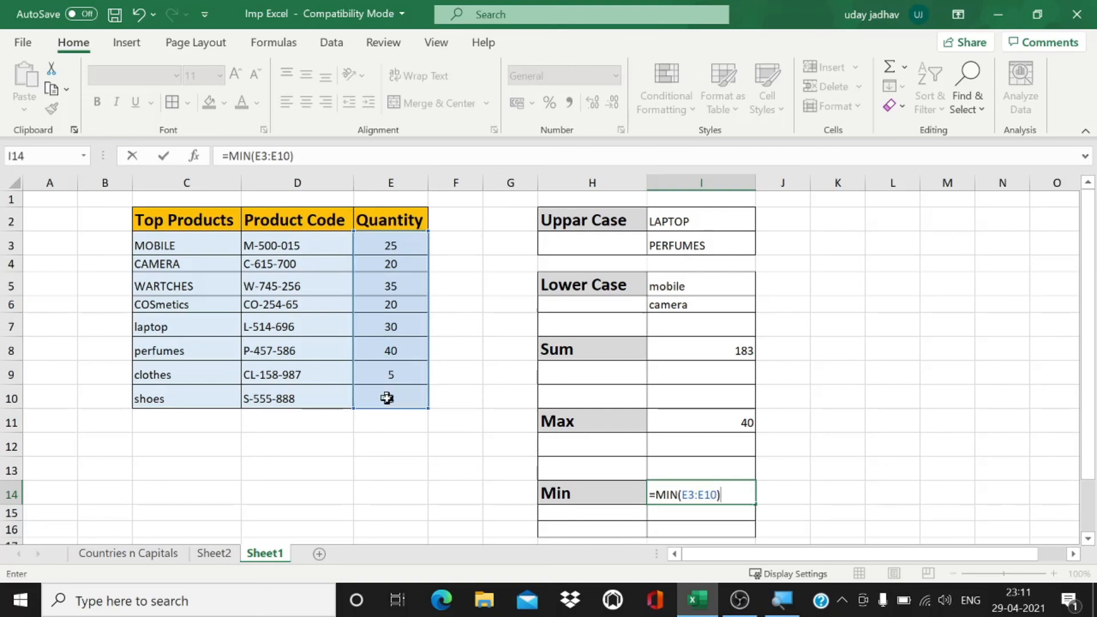
{"action": "key", "text": "Return"}
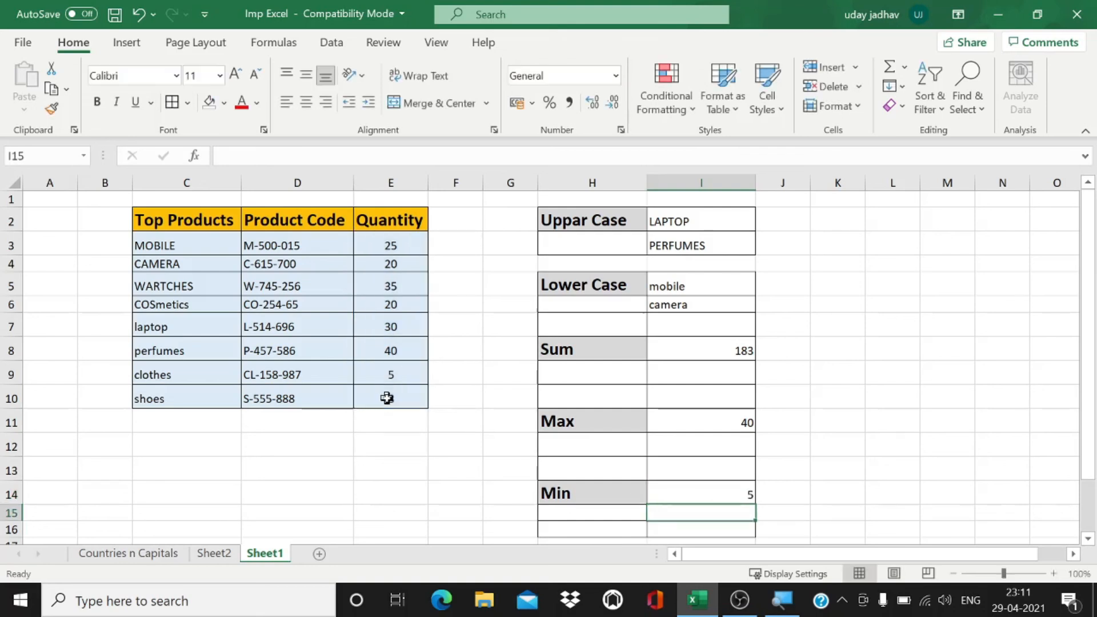
{"action": "left_click", "coordinate": [724, 499]}
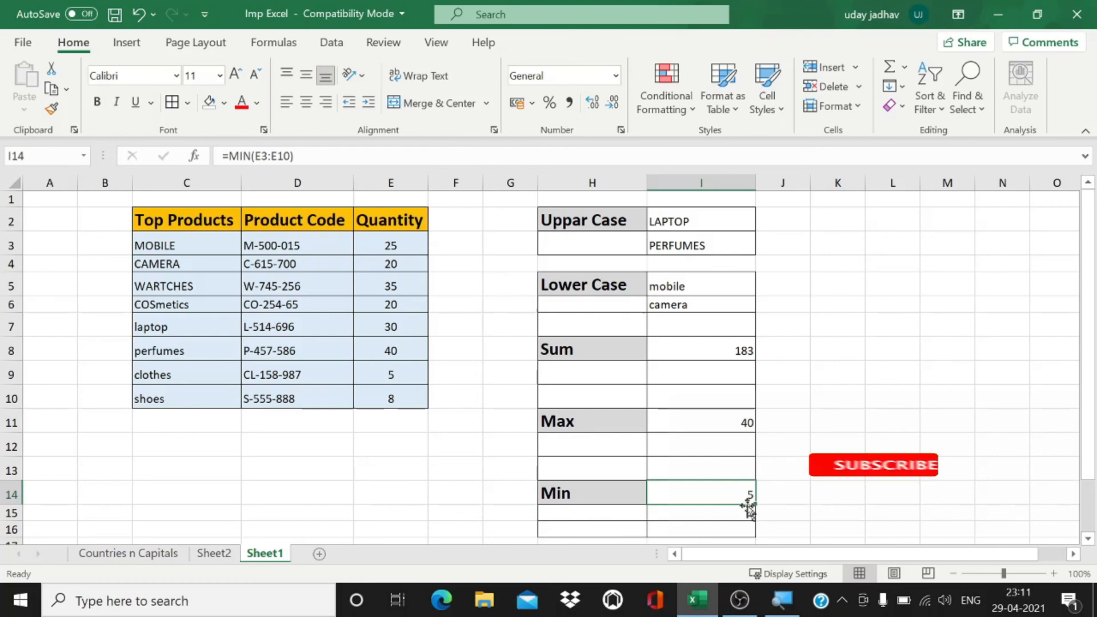